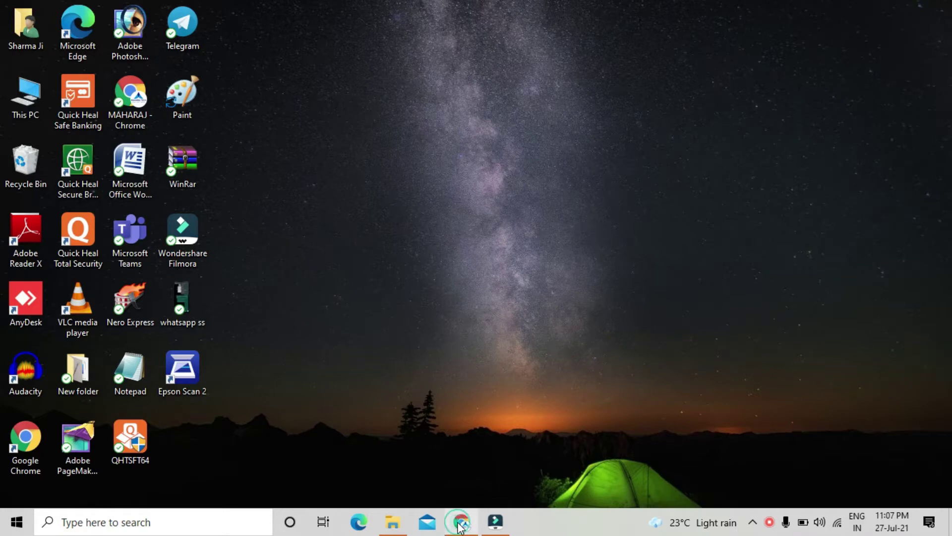
# Bring Chrome forward, switch to the Digital Seva Portal dashboard tab and open its service search
pyautogui.click(461, 520)
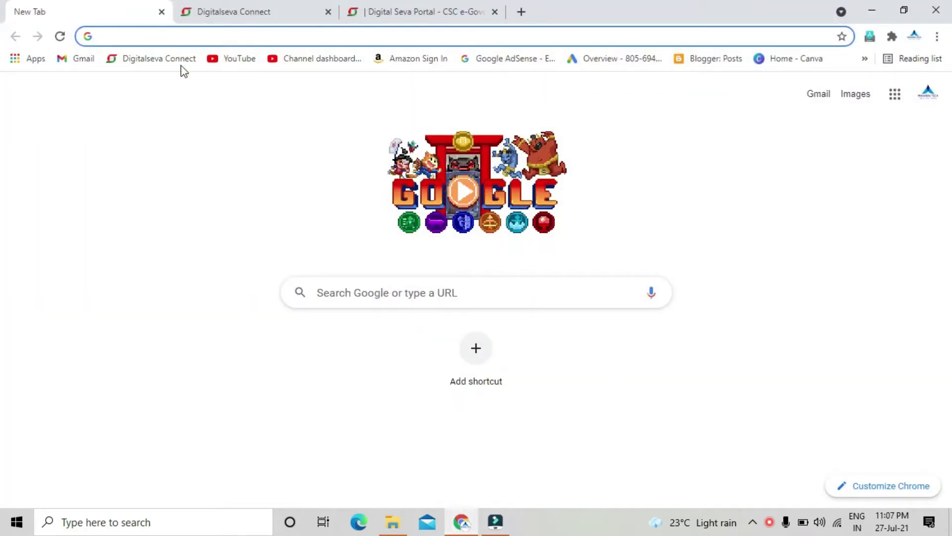
pyautogui.click(241, 11)
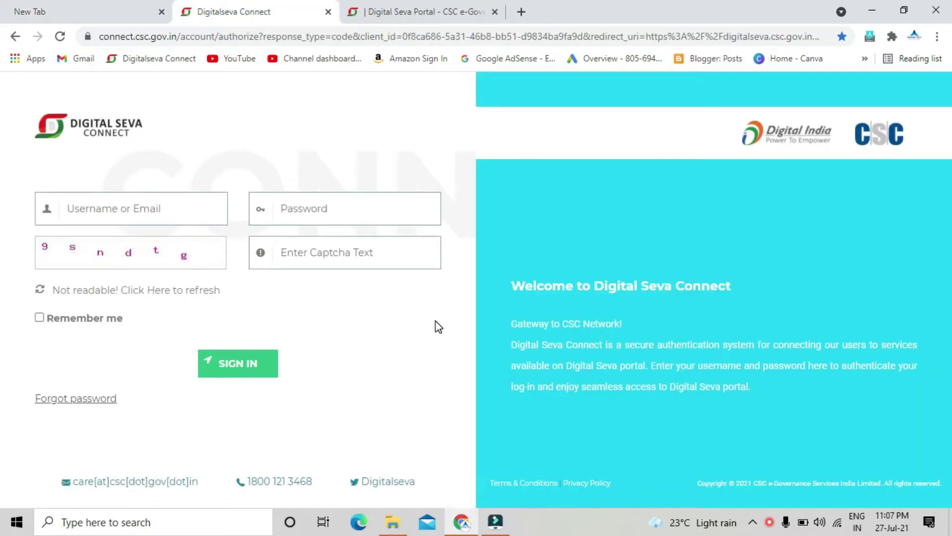
pyautogui.click(431, 18)
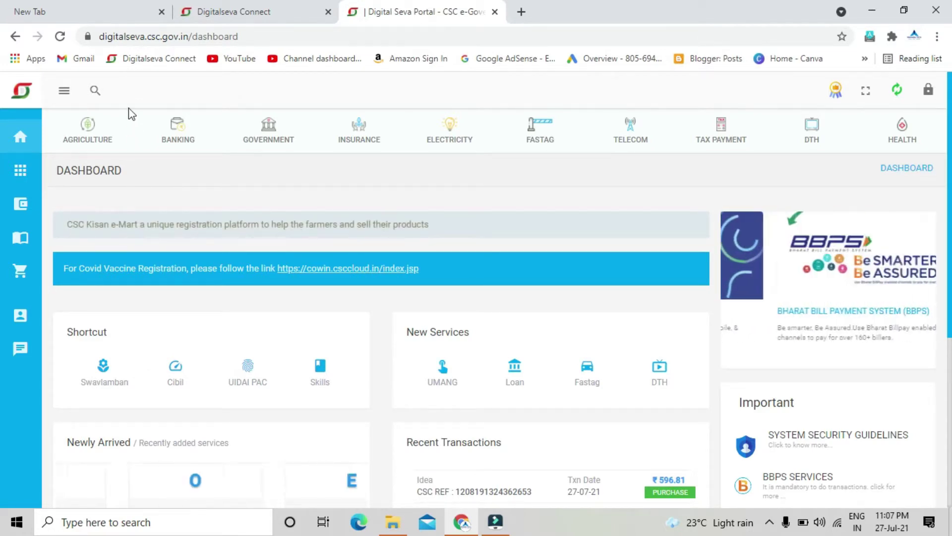
pyautogui.click(94, 92)
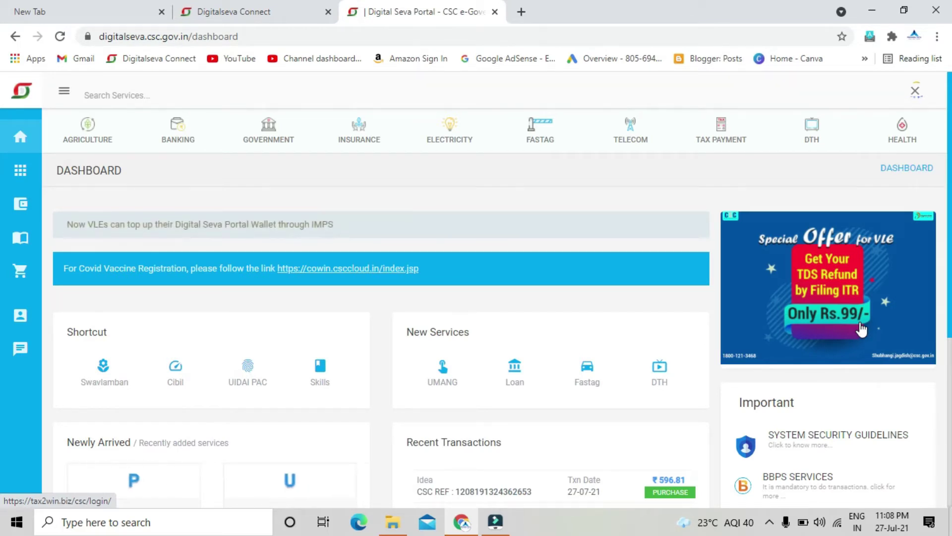
# Look at the Rs.99 ITR filing offer, close its Tax2win tab, and return to service search
pyautogui.click(822, 299)
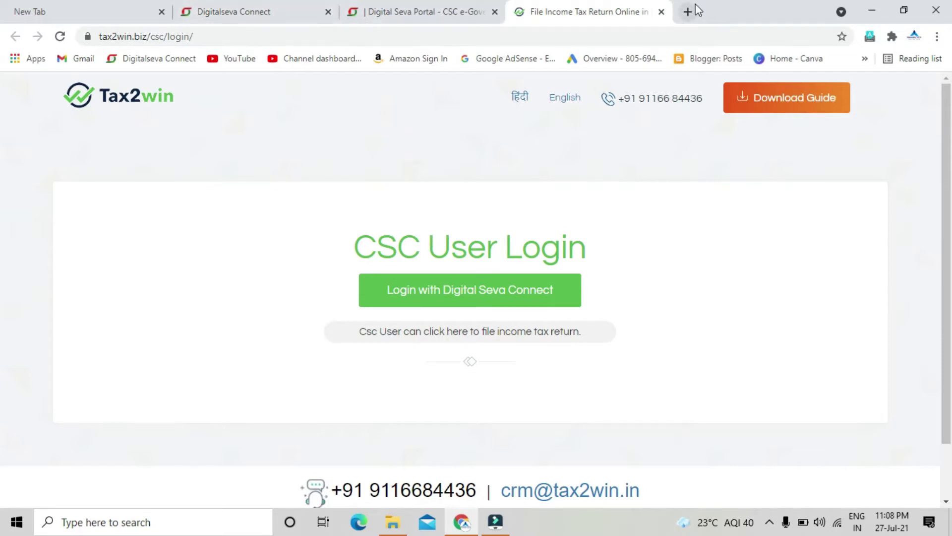
pyautogui.click(661, 11)
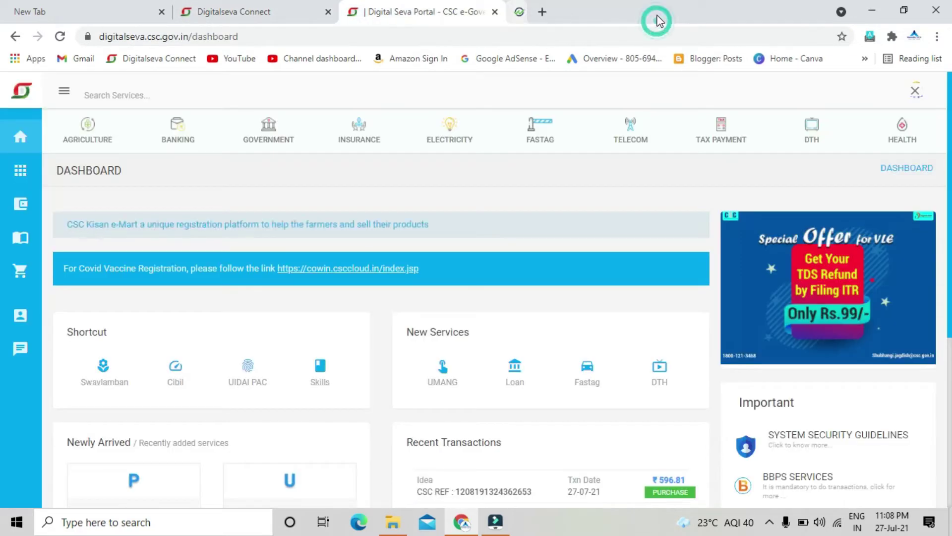
pyautogui.click(117, 97)
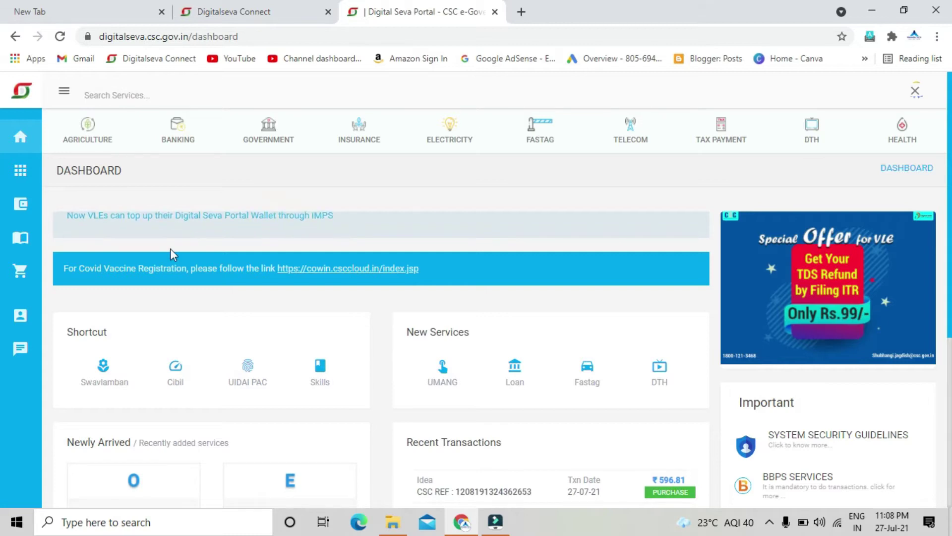
pyautogui.click(105, 96)
# Search services for 'income tax' and launch Income Tax Return Filing
pyautogui.write('i')
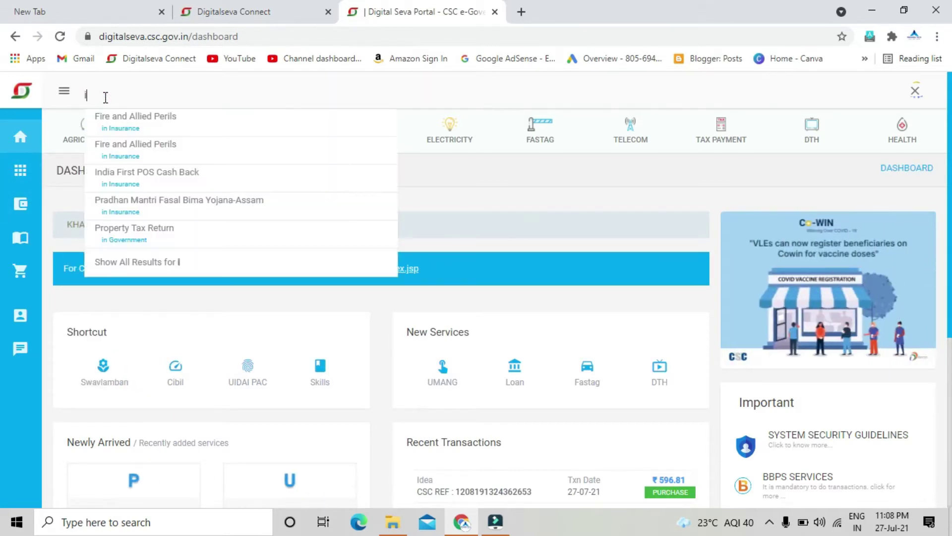
pyautogui.write('n')
pyautogui.press('BackSpace')
pyautogui.press('BackSpace')
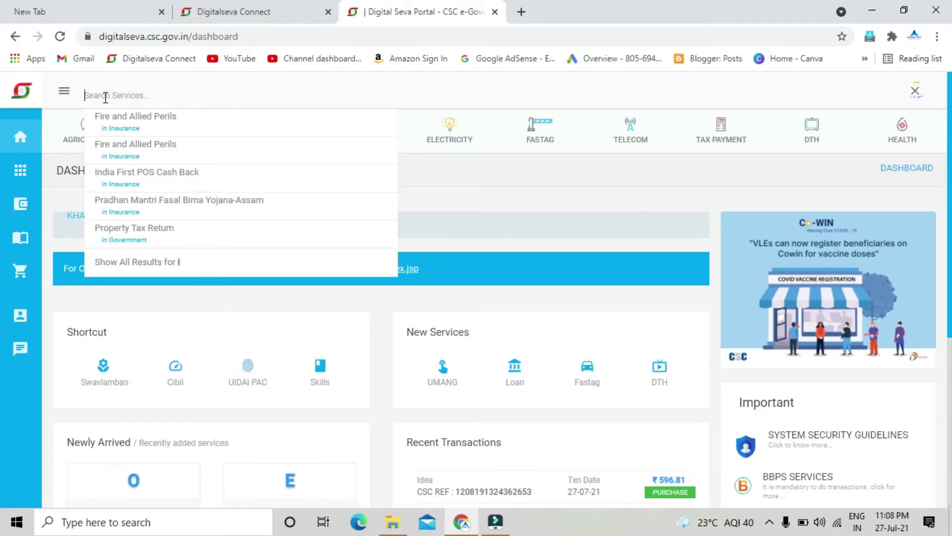
pyautogui.write('tax')
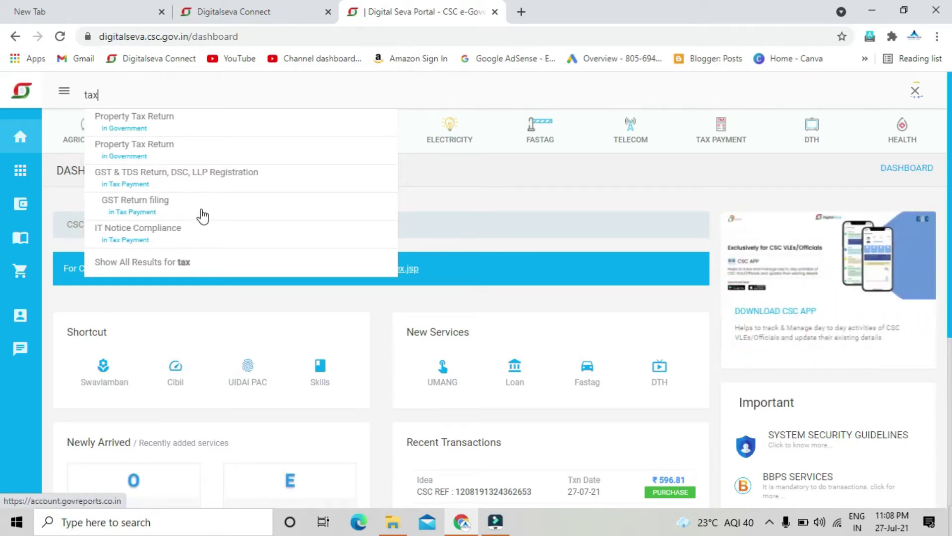
pyautogui.doubleClick(93, 95)
pyautogui.press('BackSpace')
pyautogui.write('inco')
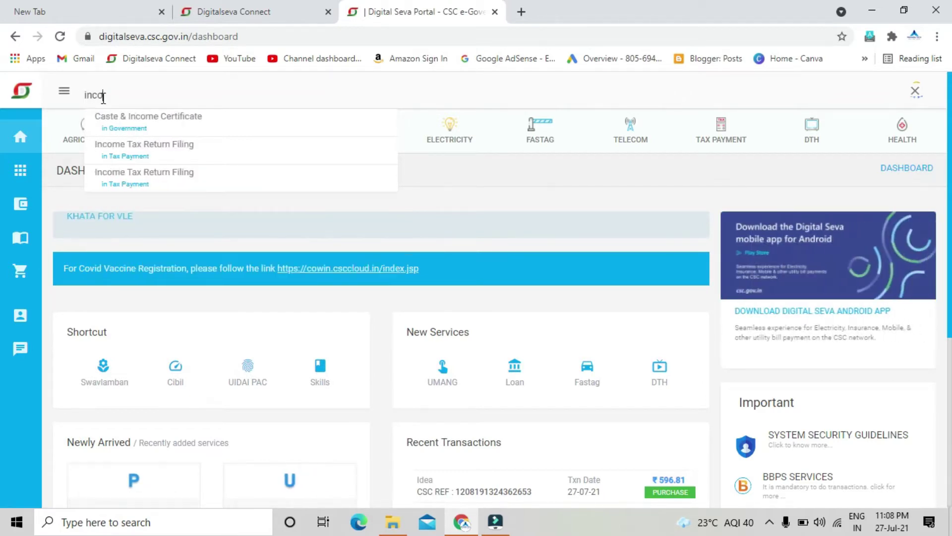
pyautogui.write('me tax')
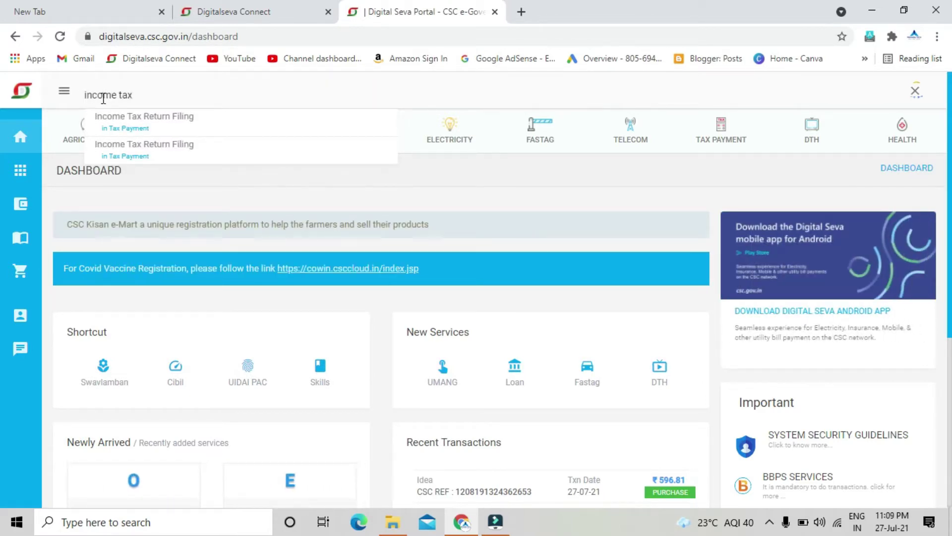
pyautogui.click(160, 130)
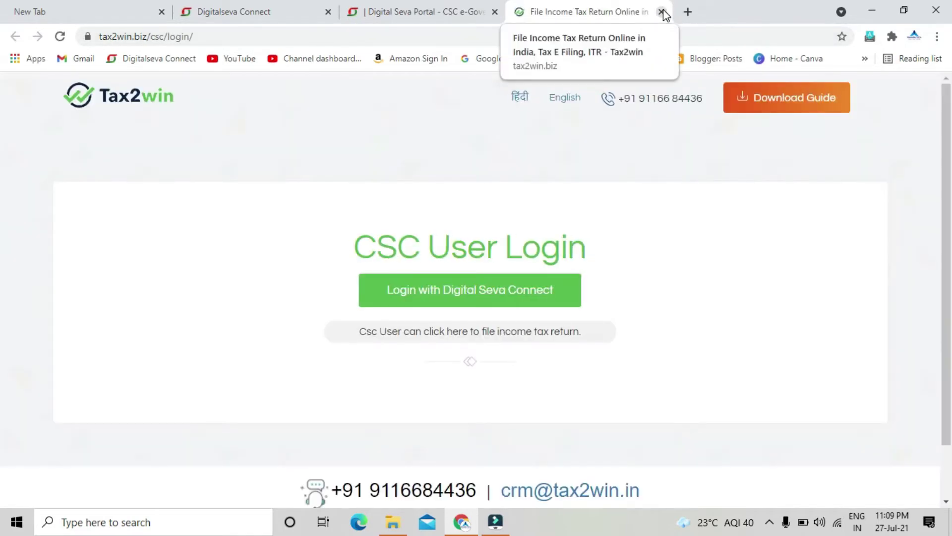
# Close the loading Tax2win tab, open the Rs.99 special offer and download the filing guide
pyautogui.click(661, 11)
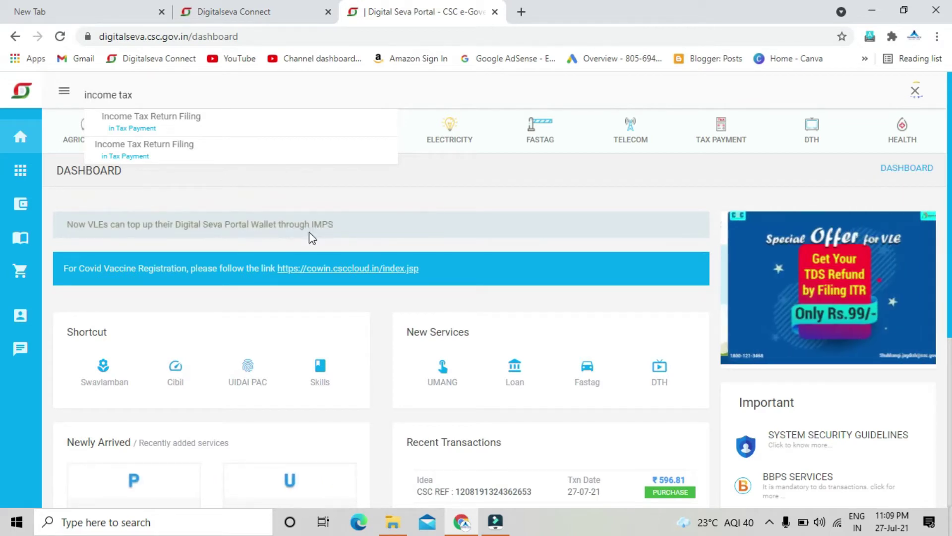
pyautogui.click(791, 297)
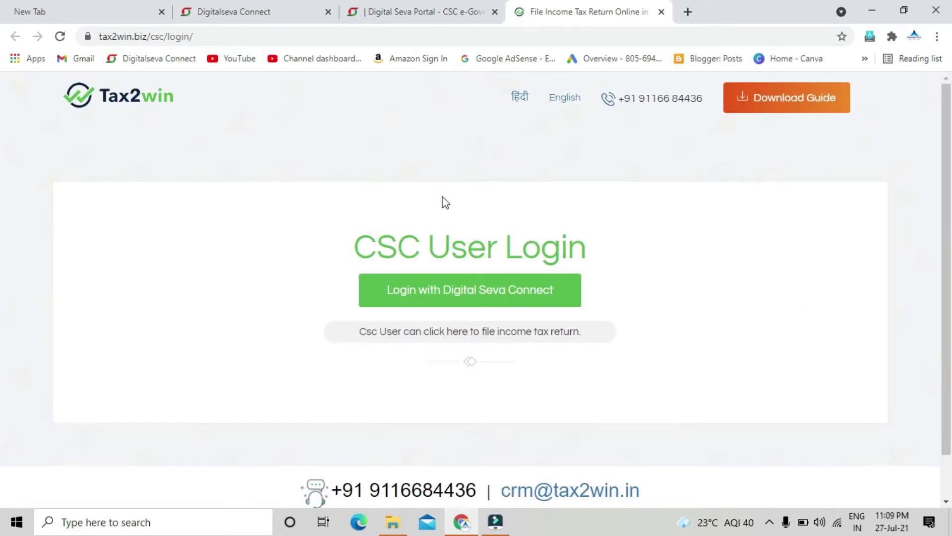
pyautogui.click(808, 112)
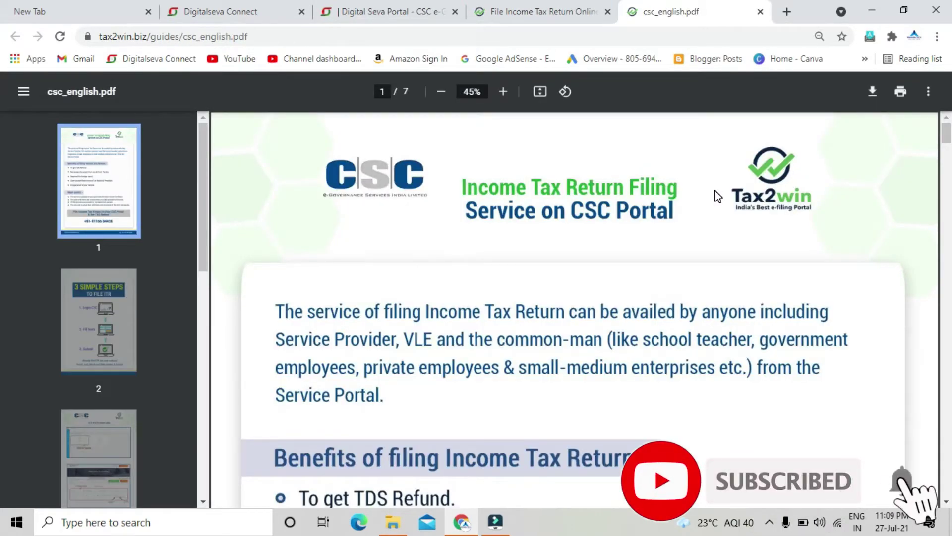
# Read through the csc_english.pdf guide, then close its tab
pyautogui.scroll(-20, 718, 196)
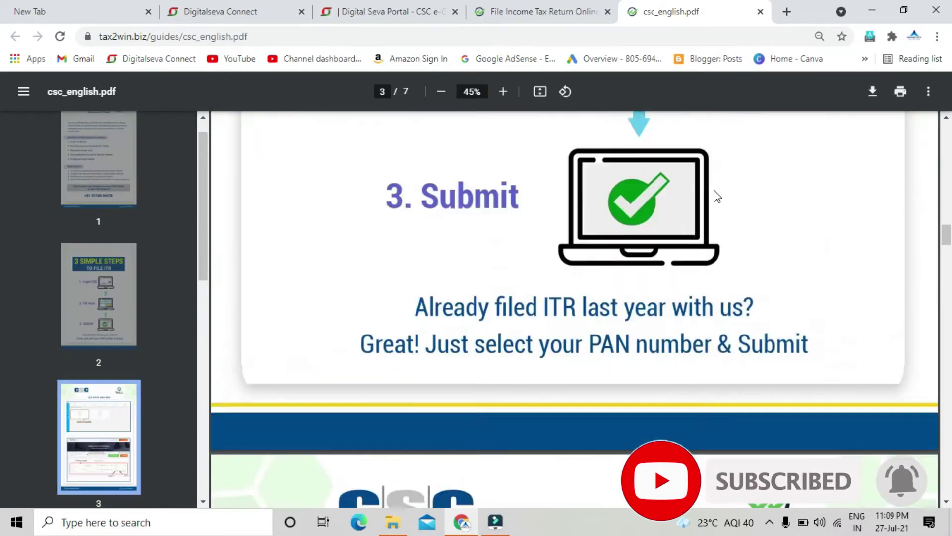
pyautogui.scroll(-20, 718, 196)
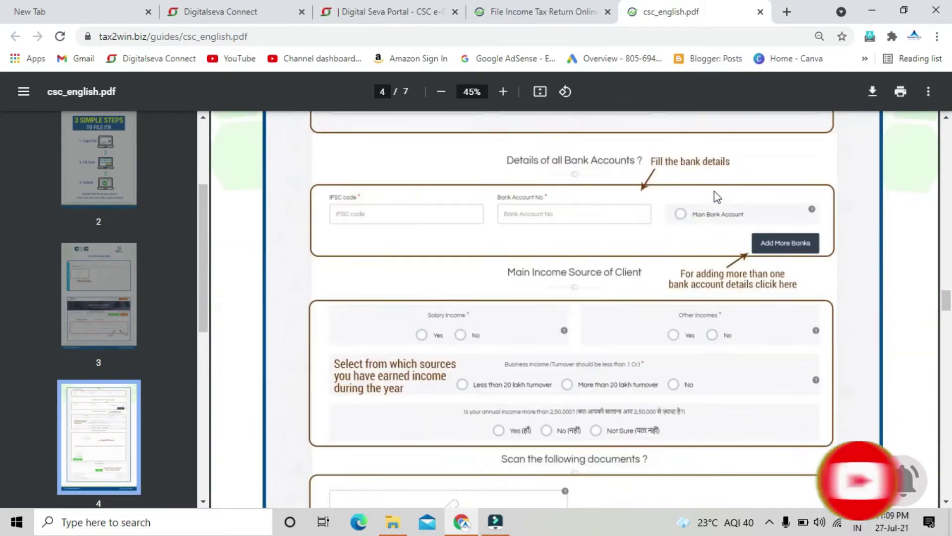
pyautogui.scroll(-4, 714, 192)
pyautogui.scroll(15, 714, 192)
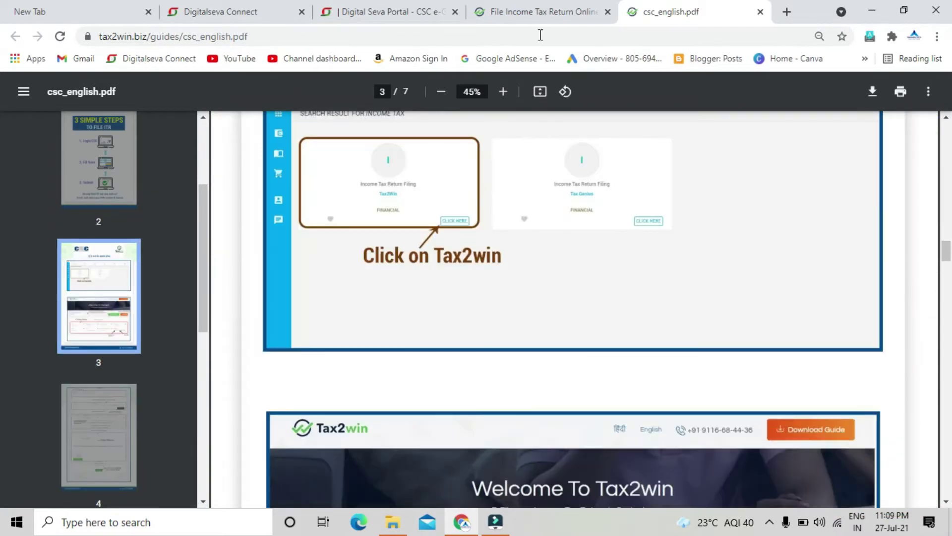
pyautogui.click(509, 15)
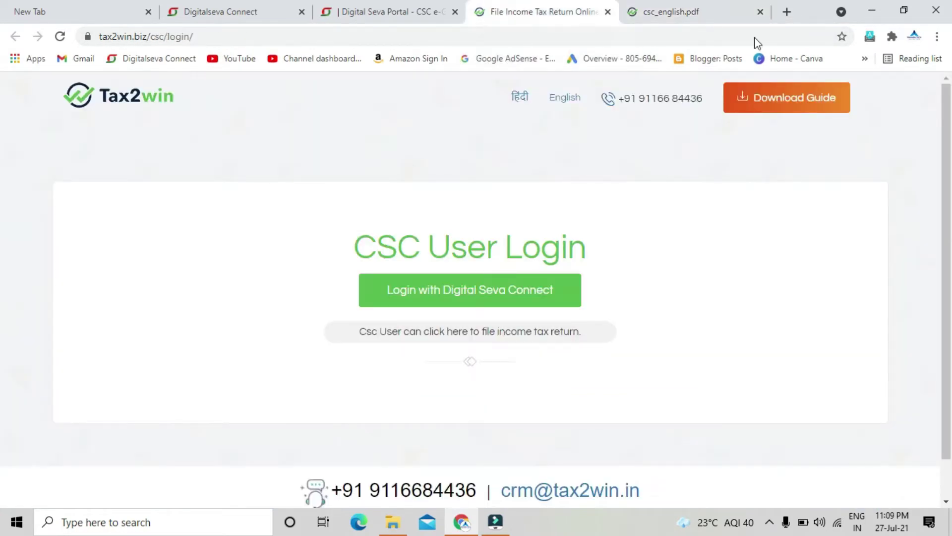
pyautogui.click(697, 12)
pyautogui.click(760, 12)
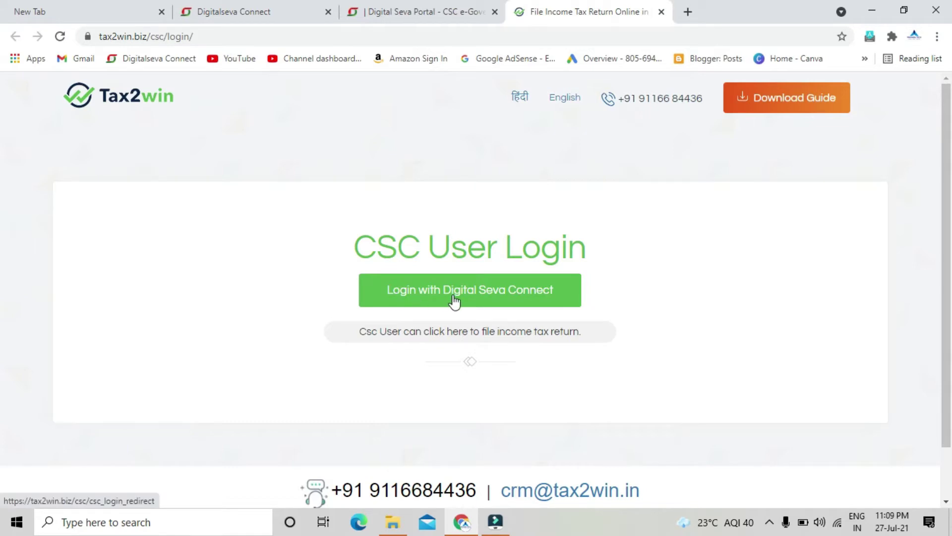
# Sign in to Tax2win with the CSC account and scroll down to the empty Basic Information form
pyautogui.click(472, 300)
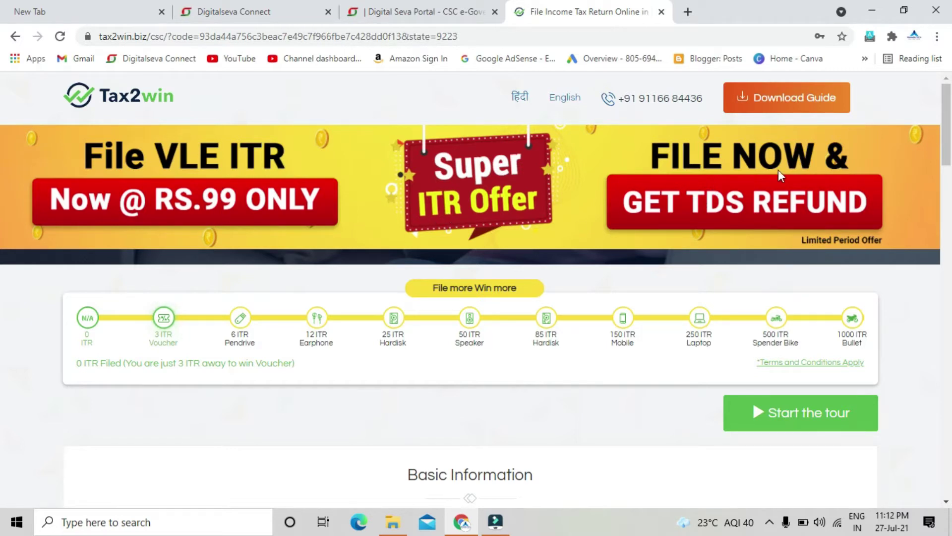
pyautogui.scroll(-1, 782, 217)
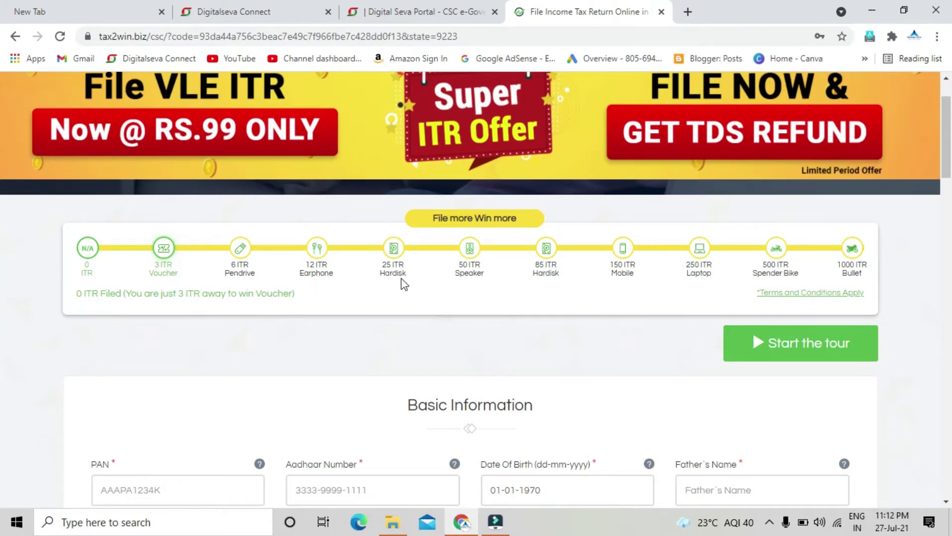
pyautogui.scroll(-1, 424, 197)
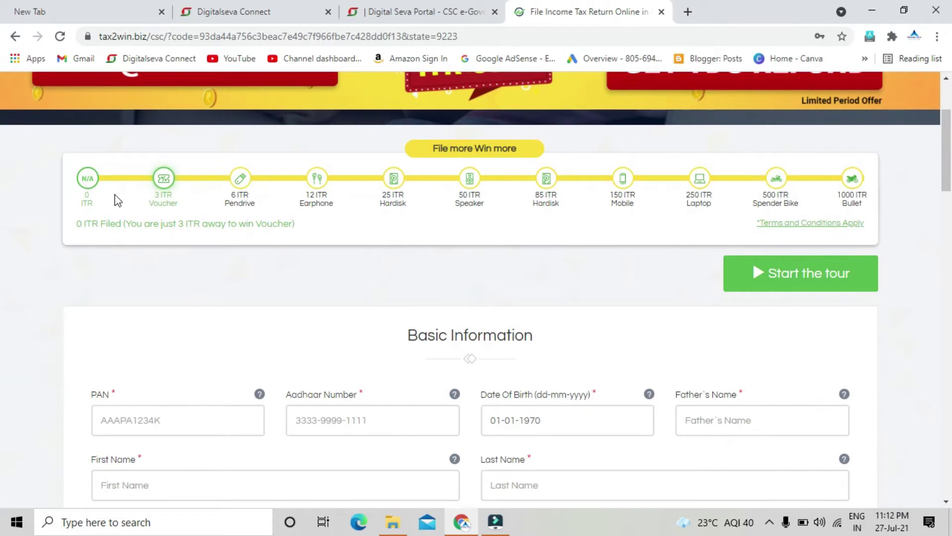
pyautogui.moveTo(92, 198)
pyautogui.scroll(1, 494, 262)
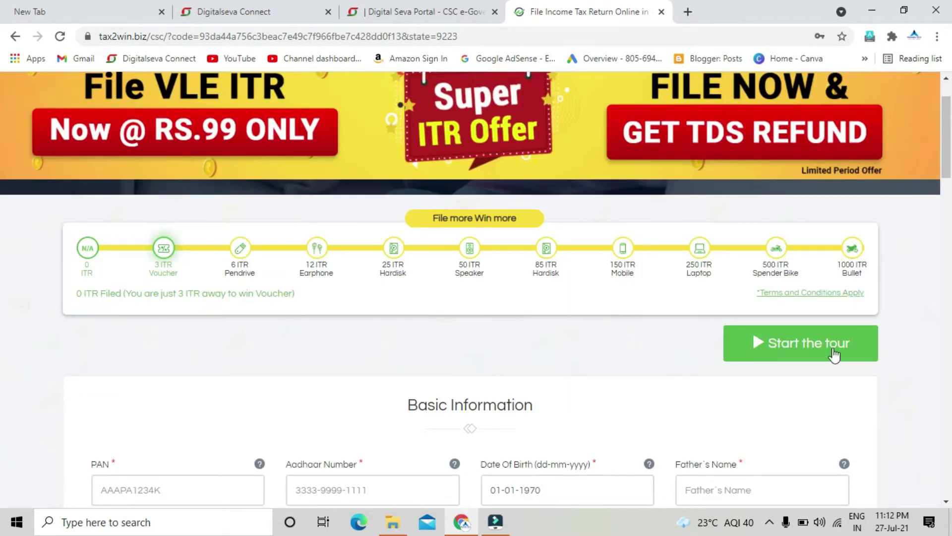
pyautogui.scroll(-1, 834, 353)
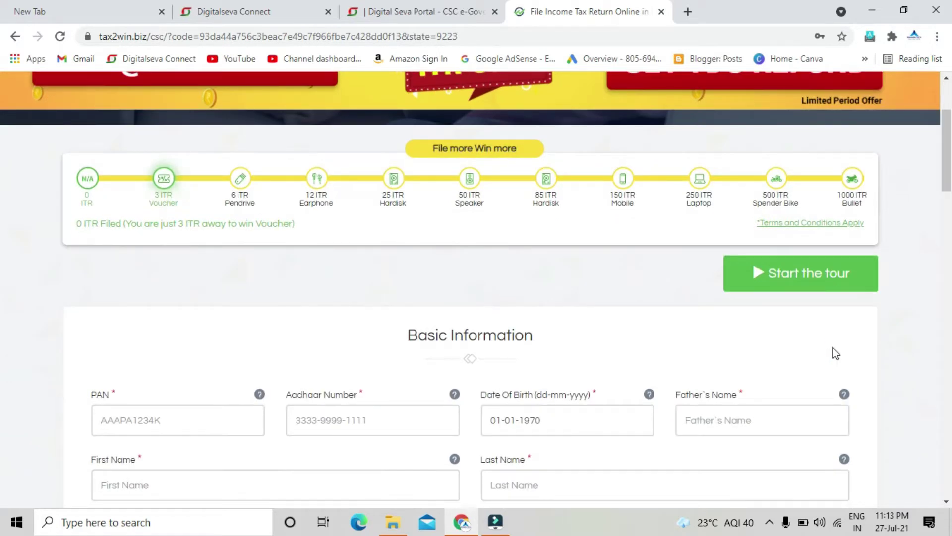
pyautogui.scroll(-1, 155, 424)
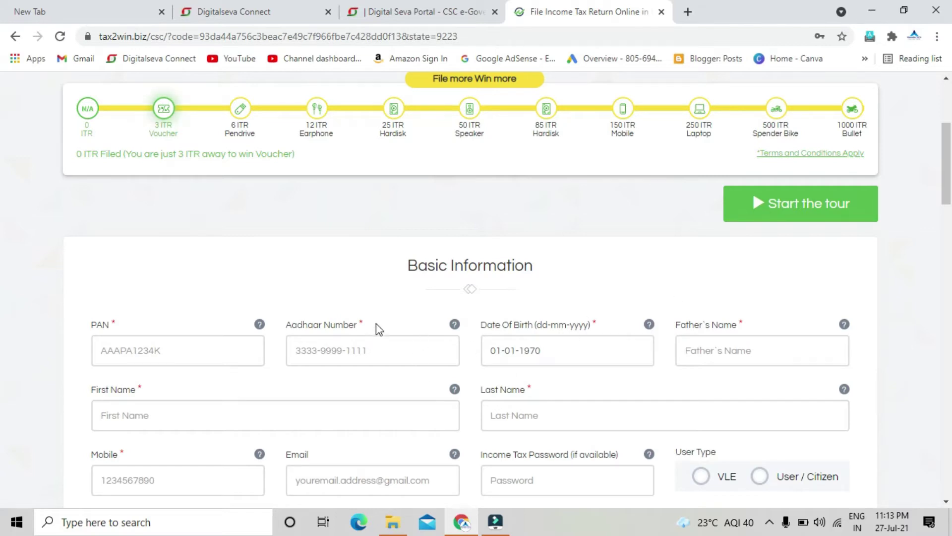
pyautogui.scroll(-1, 376, 323)
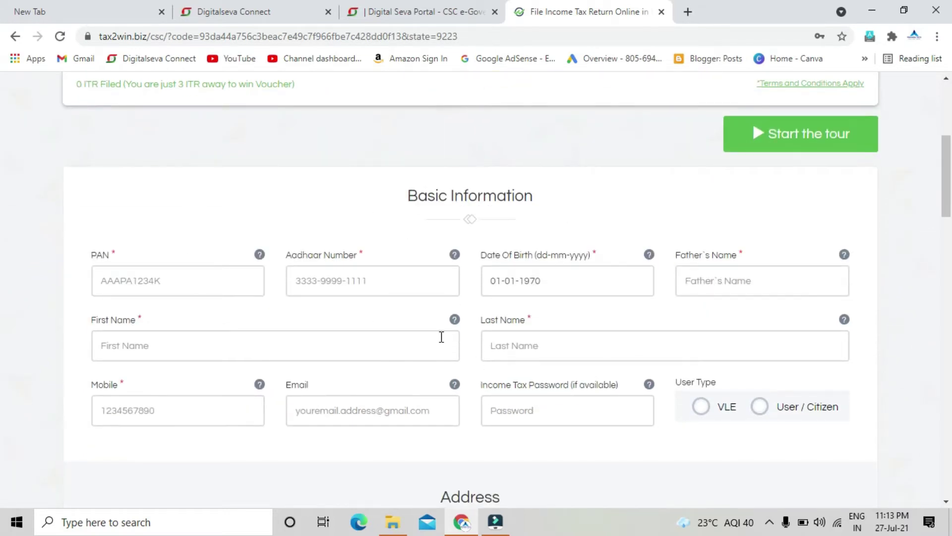
# Enter the taxpayer's PAN and Aadhaar number, and paste in the date of birth
pyautogui.click(140, 286)
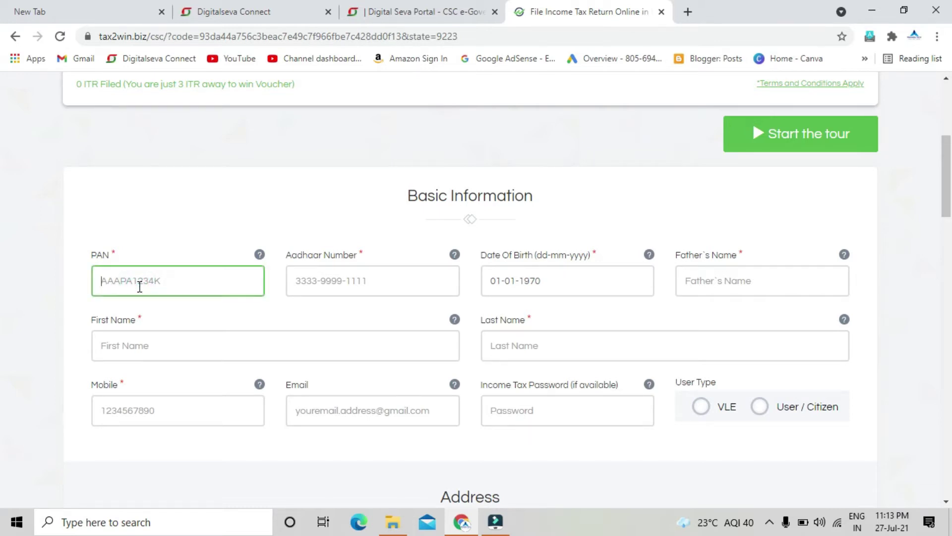
pyautogui.write('HC')
pyautogui.press('Tab')
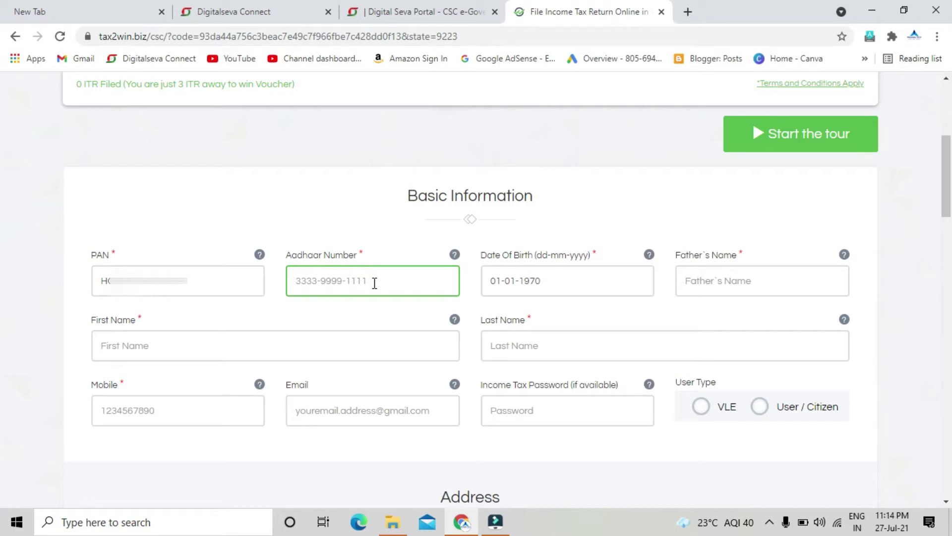
pyautogui.press('Tab')
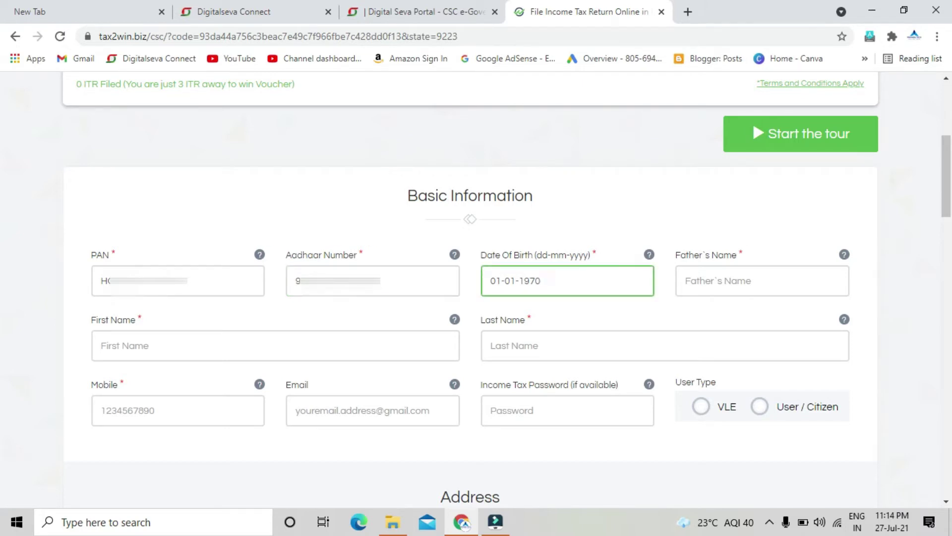
pyautogui.press('BackSpace')
pyautogui.press('BackSpace')
pyautogui.press('BackSpace')
pyautogui.press('BackSpace')
pyautogui.press('BackSpace')
pyautogui.press('BackSpace')
pyautogui.press('BackSpace')
pyautogui.press('BackSpace')
# Fill in the father's name and the taxpayer's first and last names
pyautogui.click(720, 275)
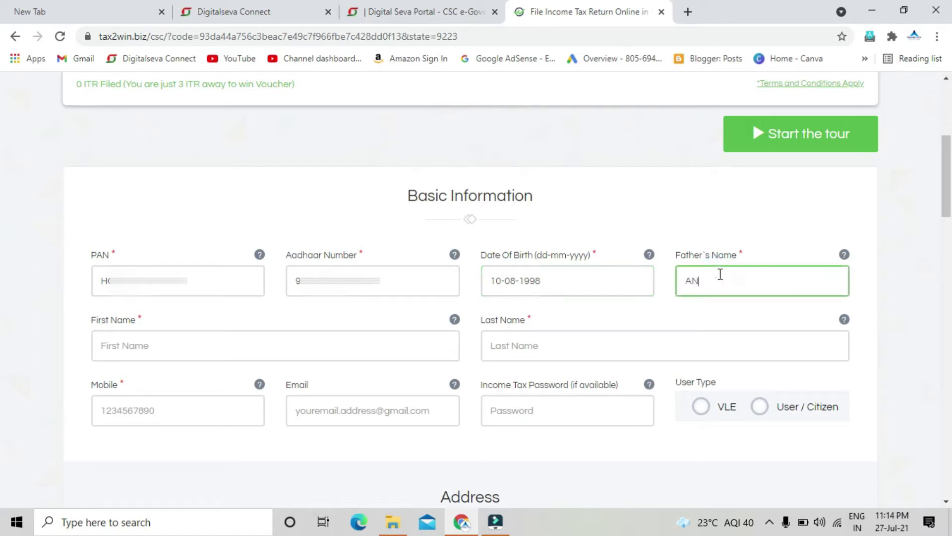
pyautogui.click(342, 348)
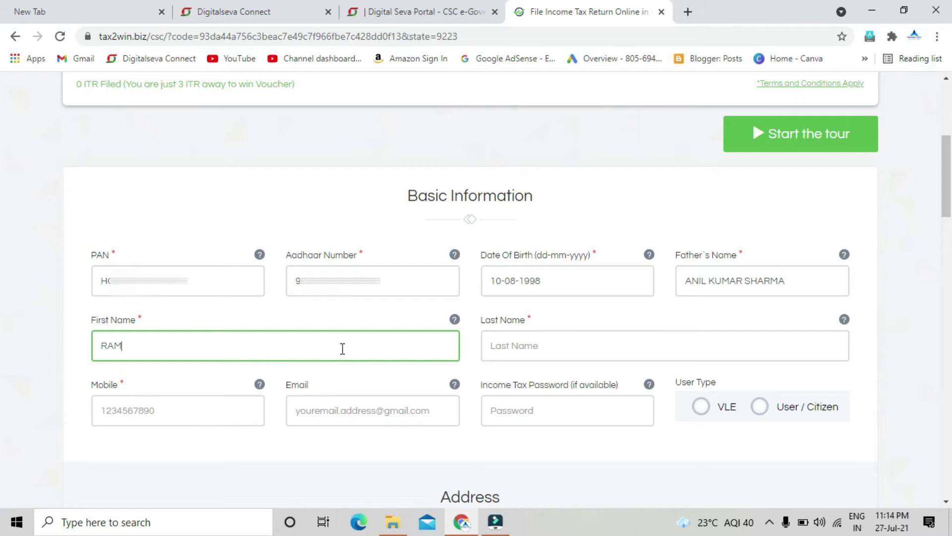
pyautogui.press('Tab')
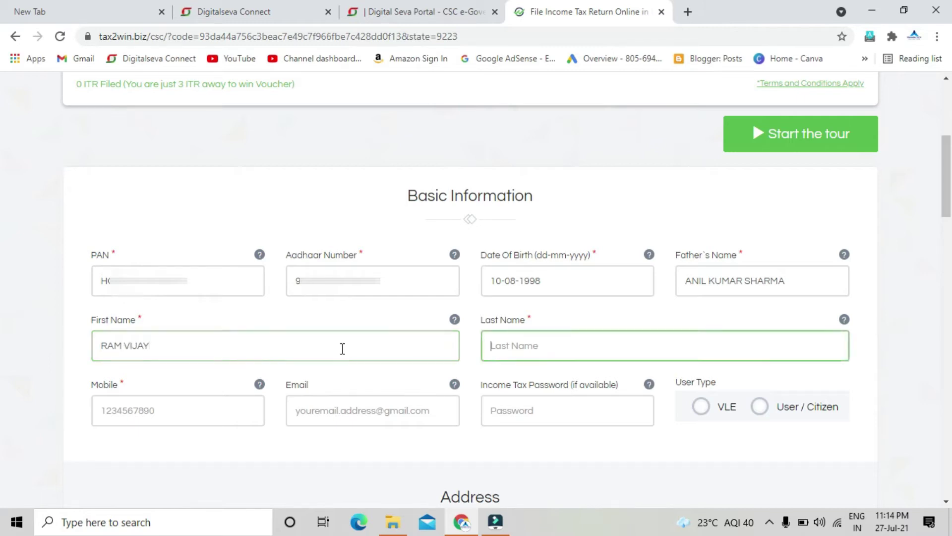
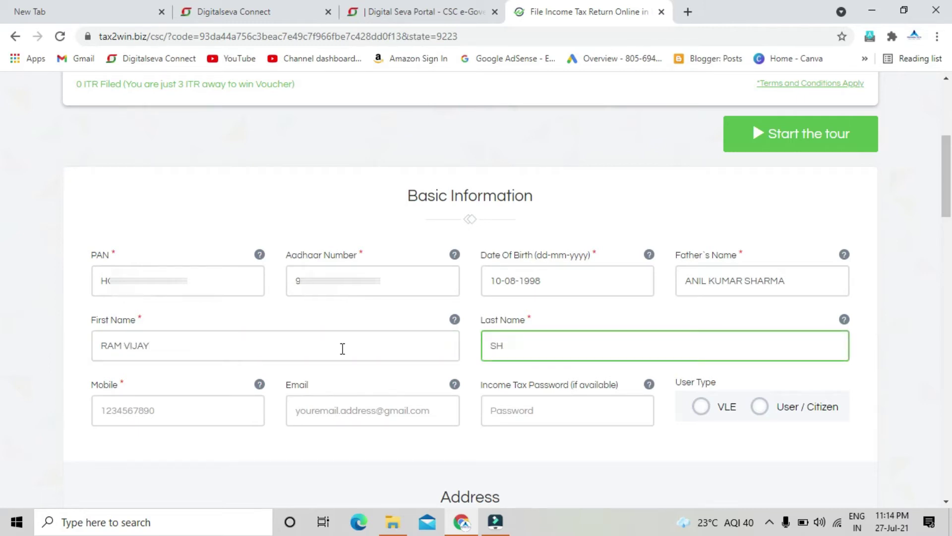
pyautogui.scroll(-4, 255, 170)
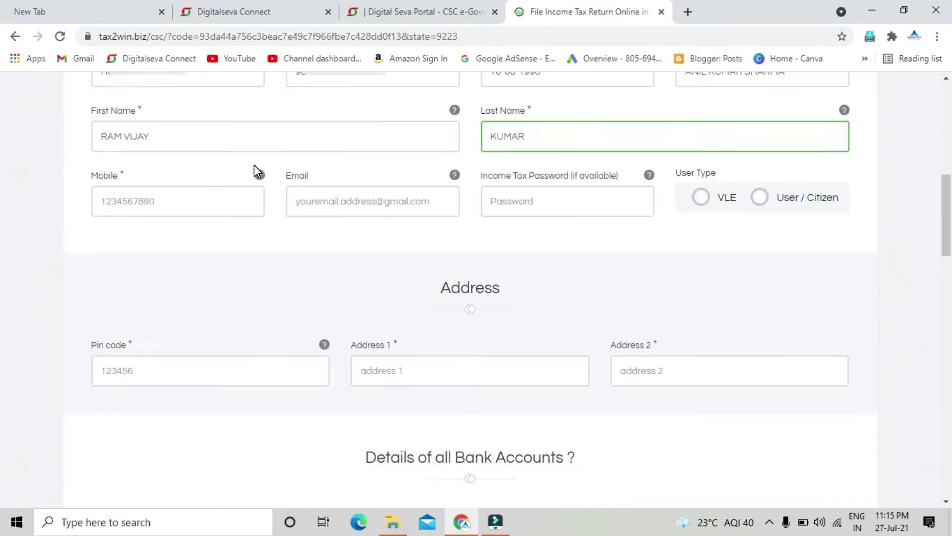
pyautogui.scroll(-2, 382, 151)
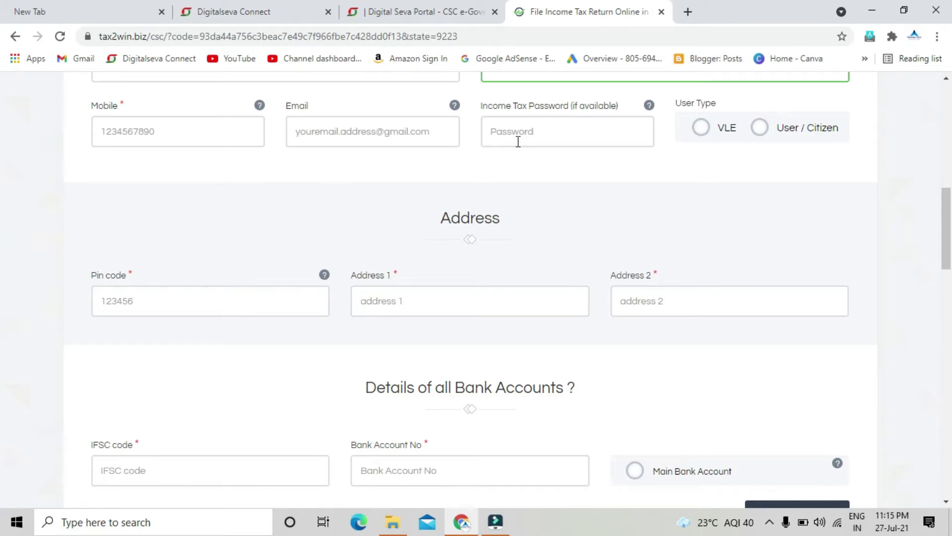
# Enter the taxpayer's mobile number and e-mail address
pyautogui.click(131, 132)
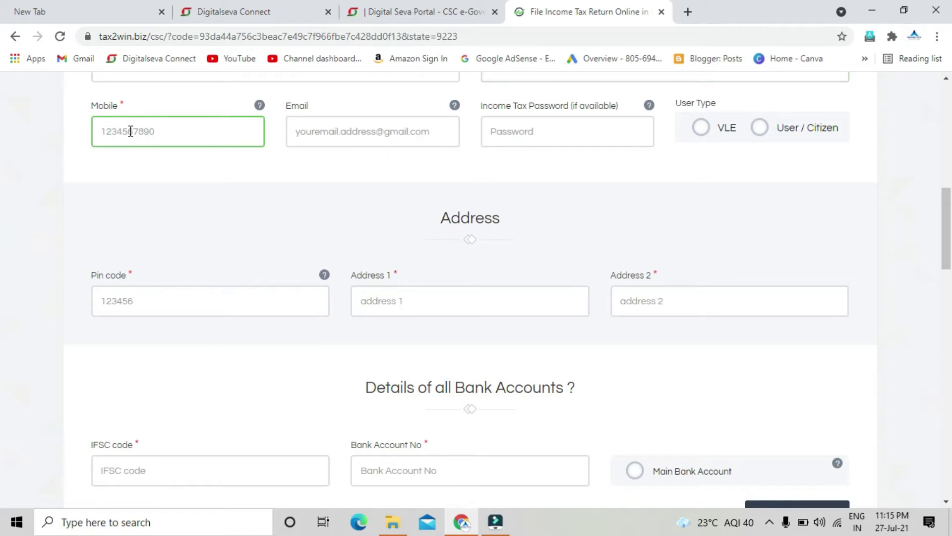
pyautogui.write('764')
pyautogui.click(372, 131)
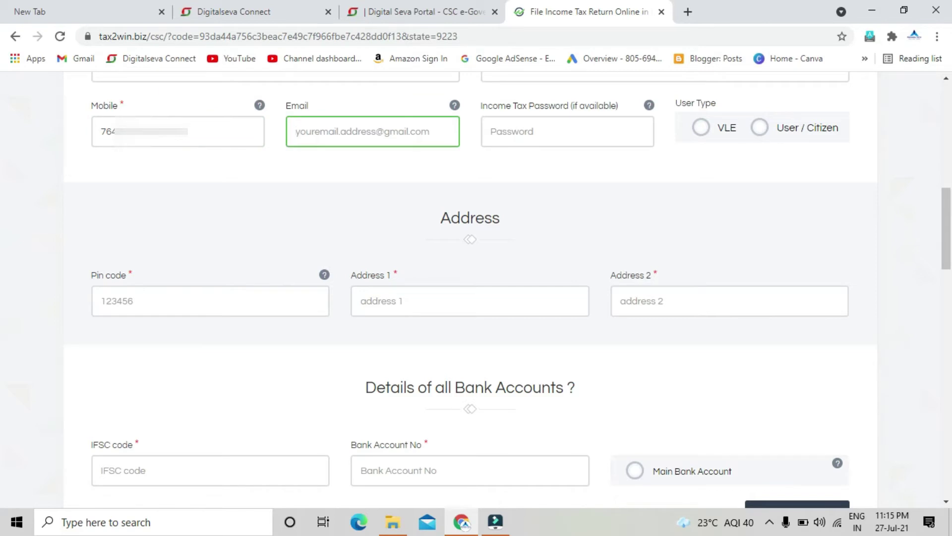
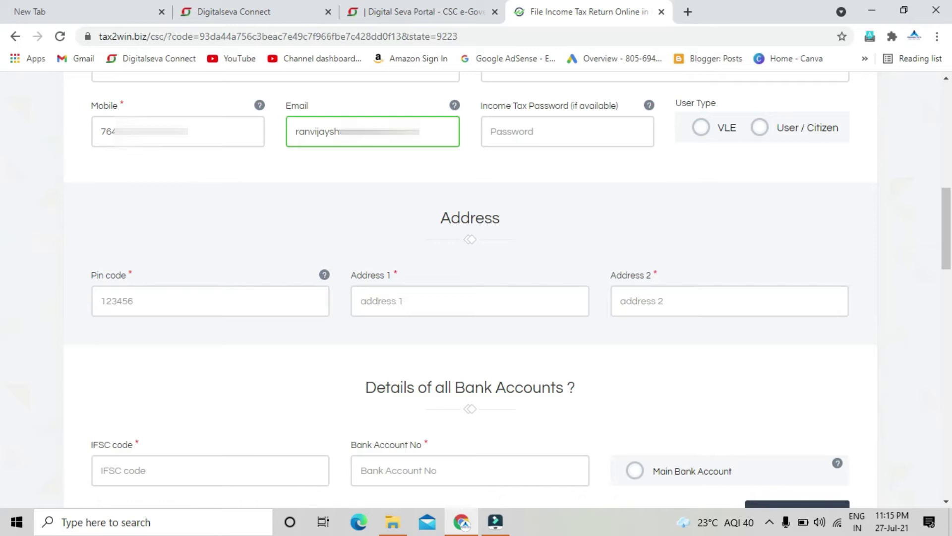
# Enter the income tax password and set User Type to VLE
pyautogui.click(512, 135)
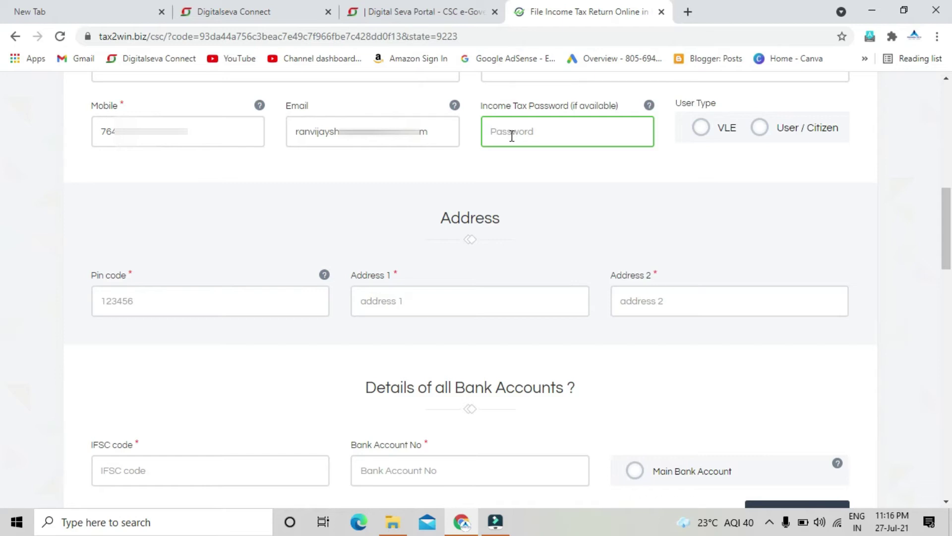
pyautogui.write('•')
pyautogui.hotkey('ctrl', 'v')
pyautogui.click(706, 136)
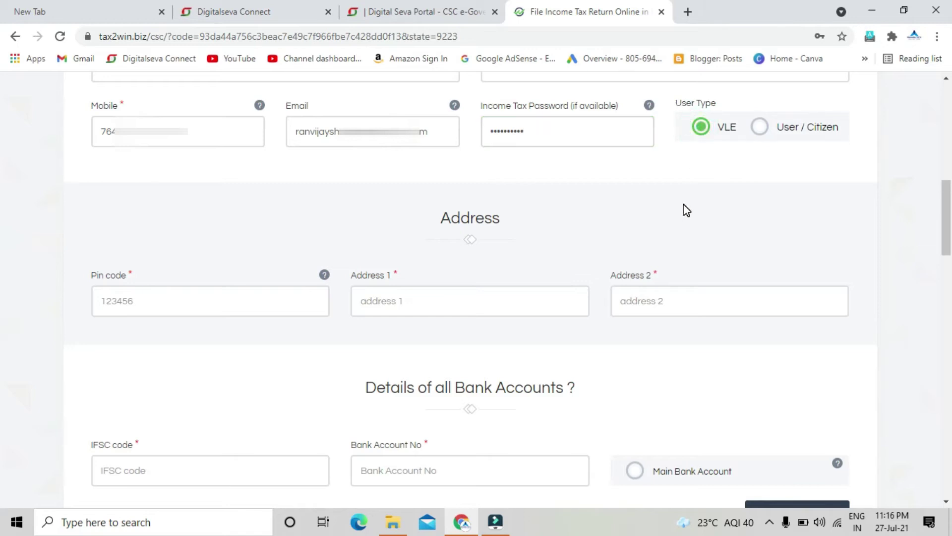
# Switch User Type to User / Citizen briefly, then set it back to VLE
pyautogui.scroll(-20, 691, 188)
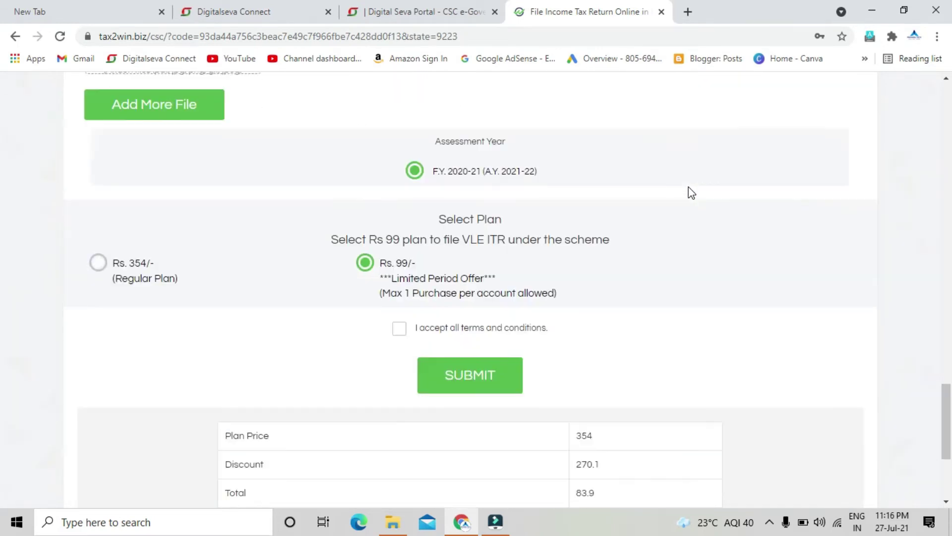
pyautogui.scroll(-3, 691, 193)
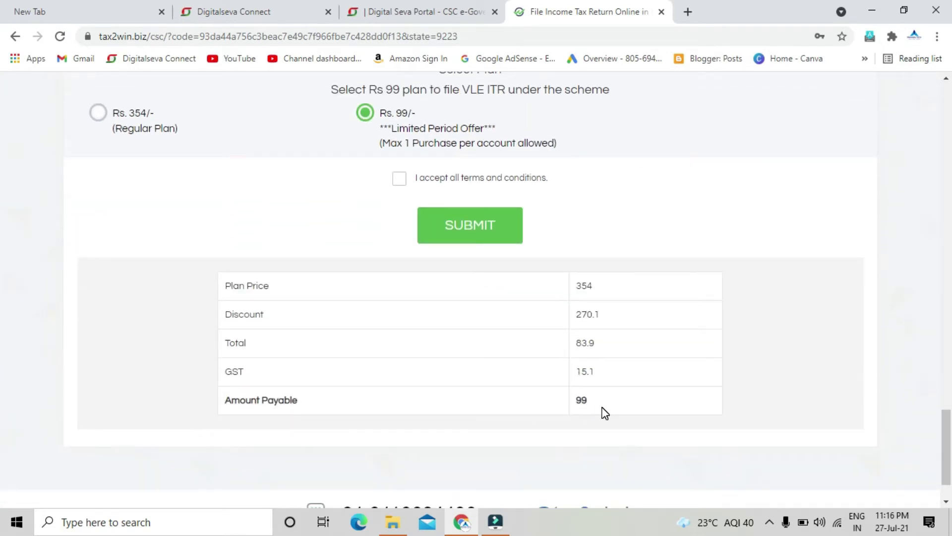
pyautogui.scroll(20, 605, 412)
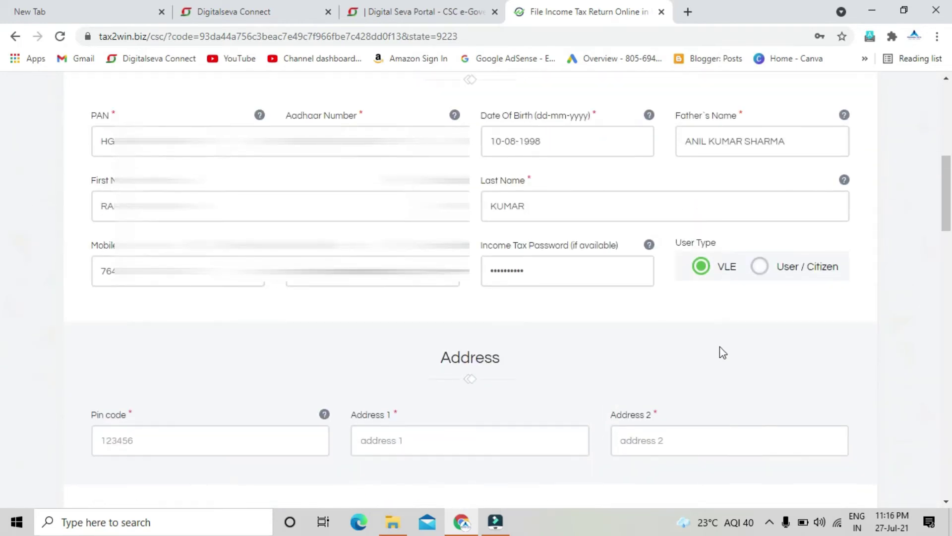
pyautogui.click(759, 279)
pyautogui.scroll(-15, 725, 322)
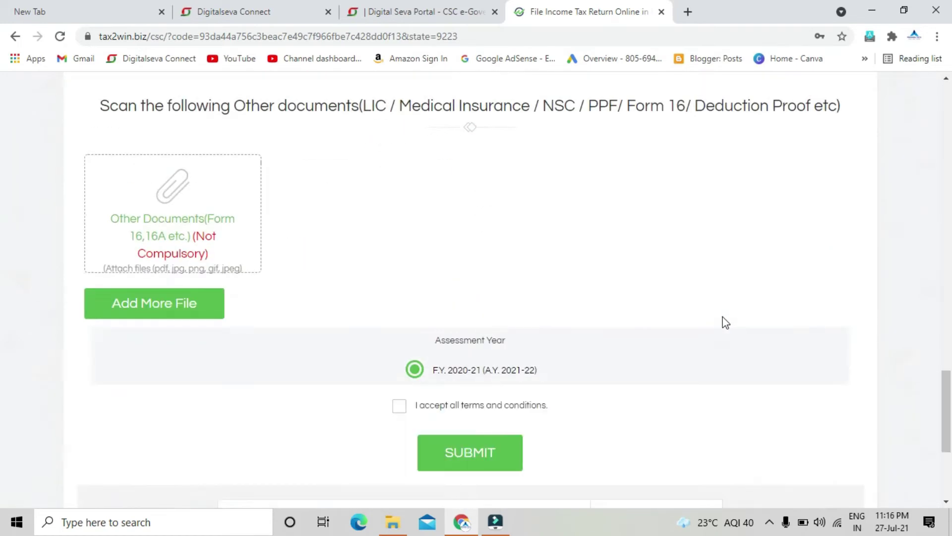
pyautogui.scroll(-4, 726, 322)
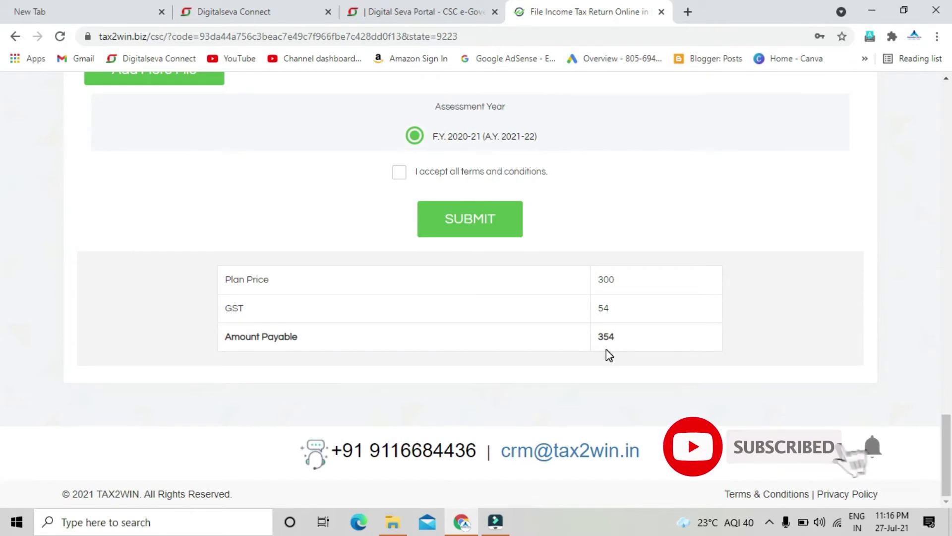
pyautogui.scroll(1, 606, 355)
pyautogui.scroll(15, 606, 349)
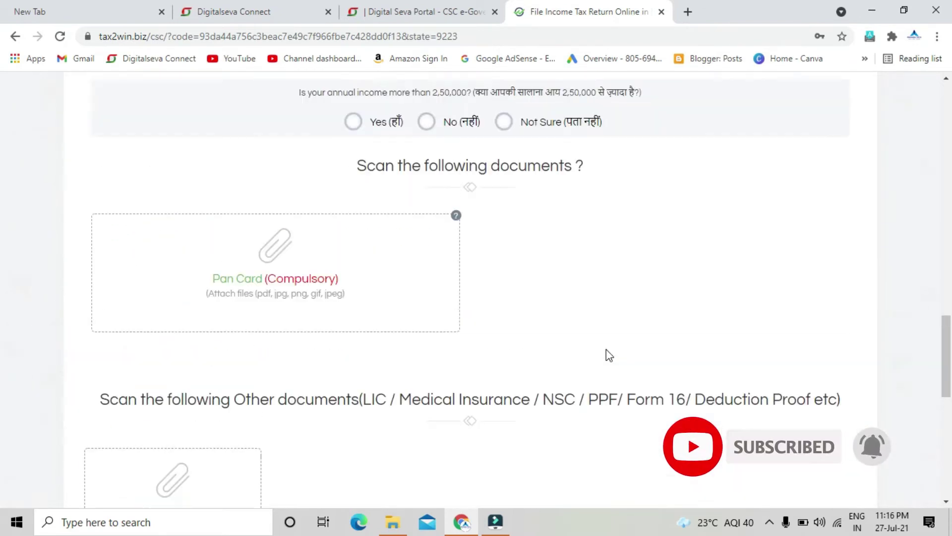
pyautogui.scroll(8, 606, 349)
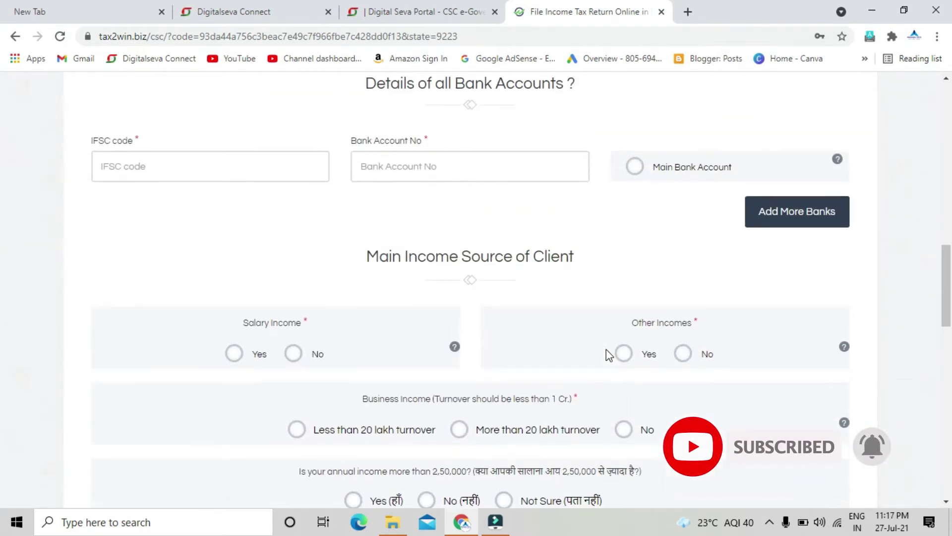
pyautogui.scroll(1, 606, 349)
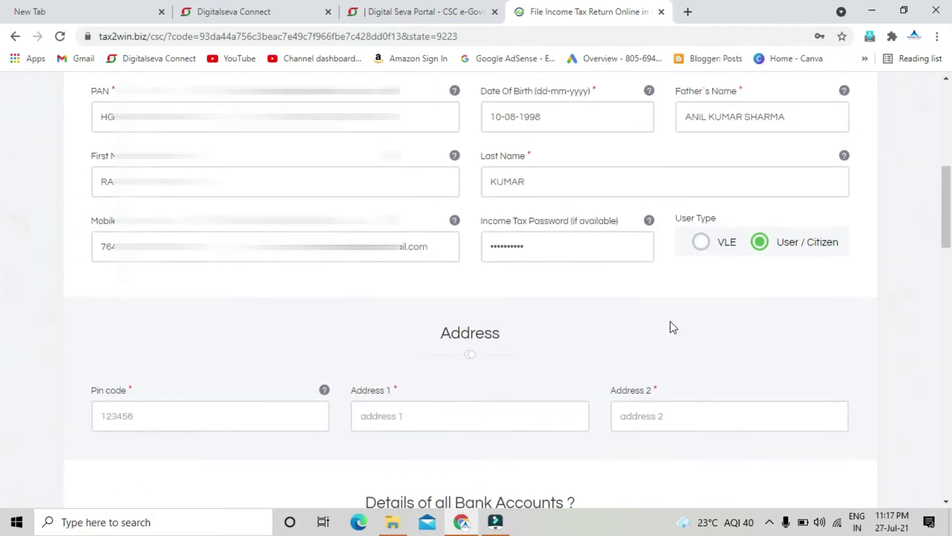
pyautogui.click(701, 243)
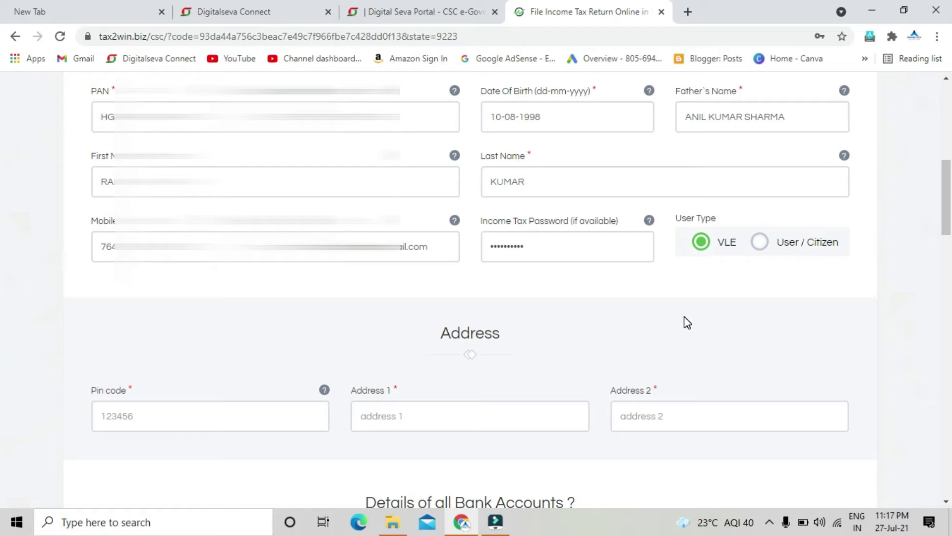
# Review the plan price table showing Amount Payable 99
pyautogui.scroll(-3, 687, 322)
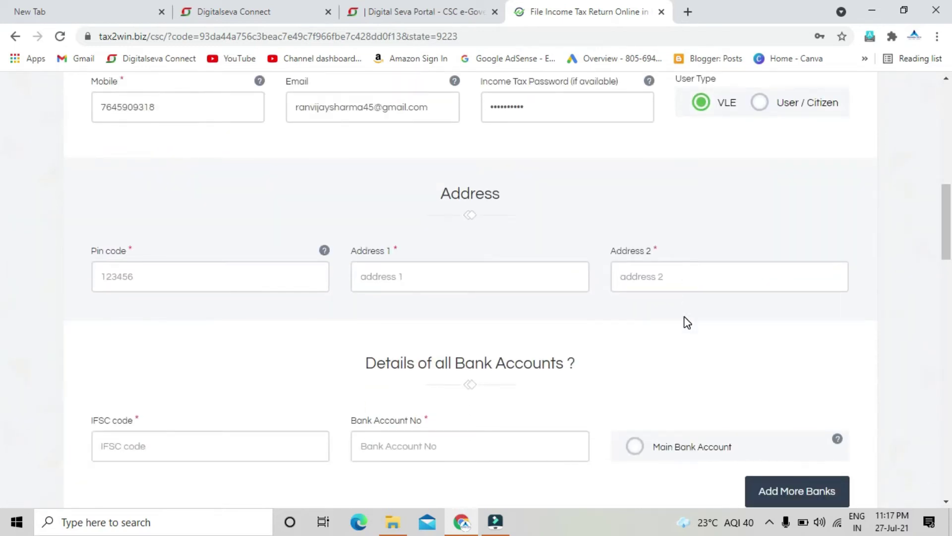
pyautogui.click(703, 106)
pyautogui.scroll(-15, 716, 268)
pyautogui.scroll(-5, 713, 266)
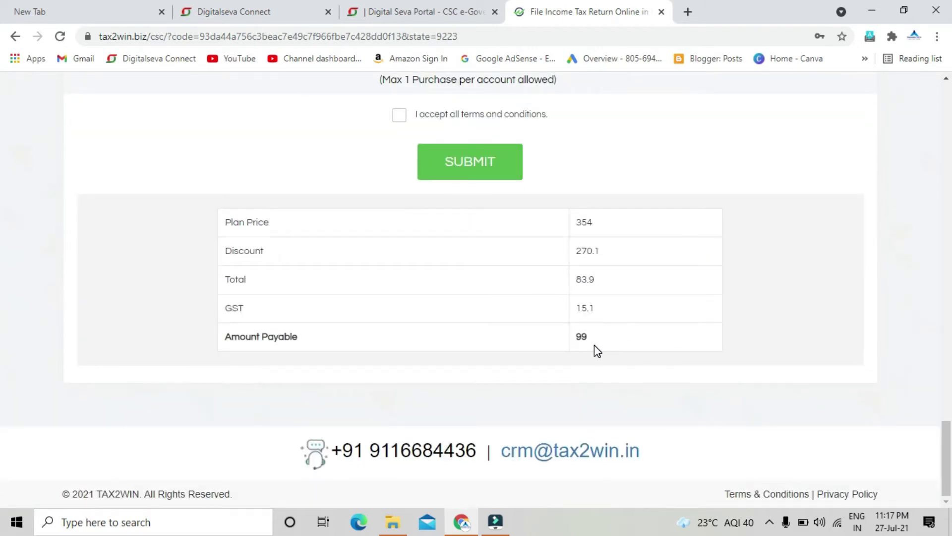
pyautogui.scroll(12, 594, 345)
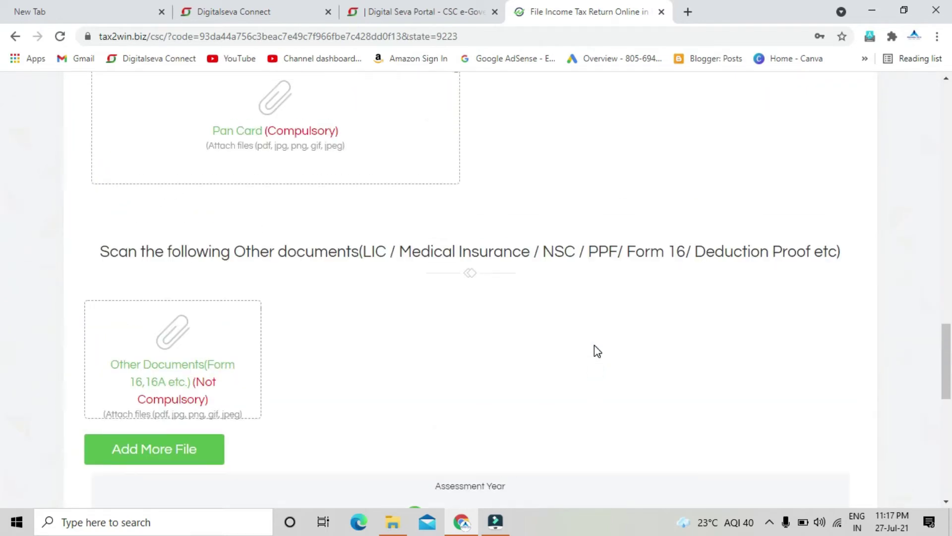
pyautogui.scroll(7, 597, 351)
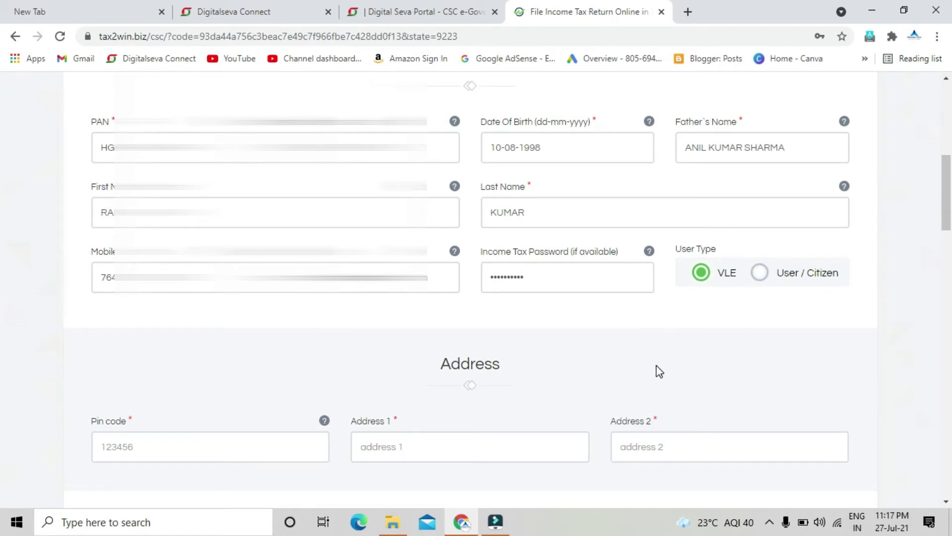
pyautogui.scroll(-4, 656, 370)
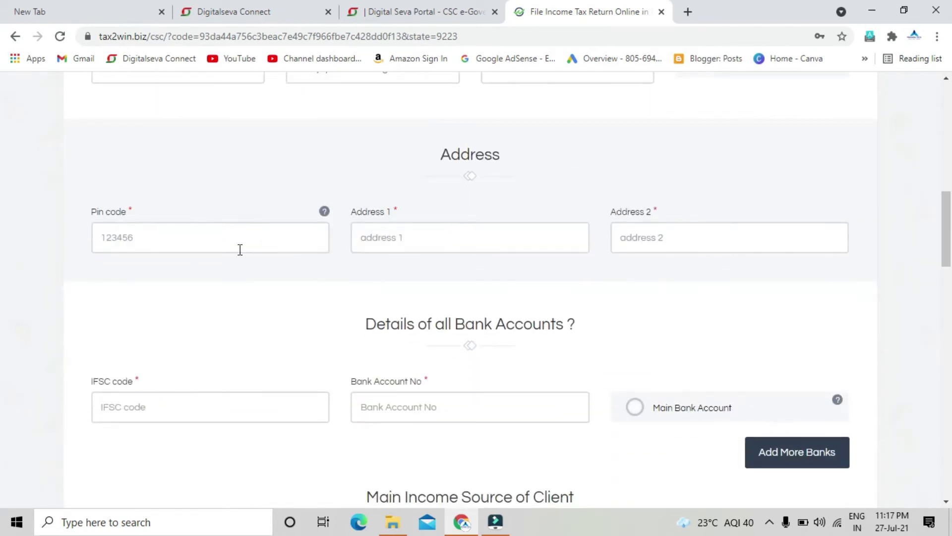
# Enter the client's pin code and fill in both address lines
pyautogui.click(161, 237)
pyautogui.write('4')
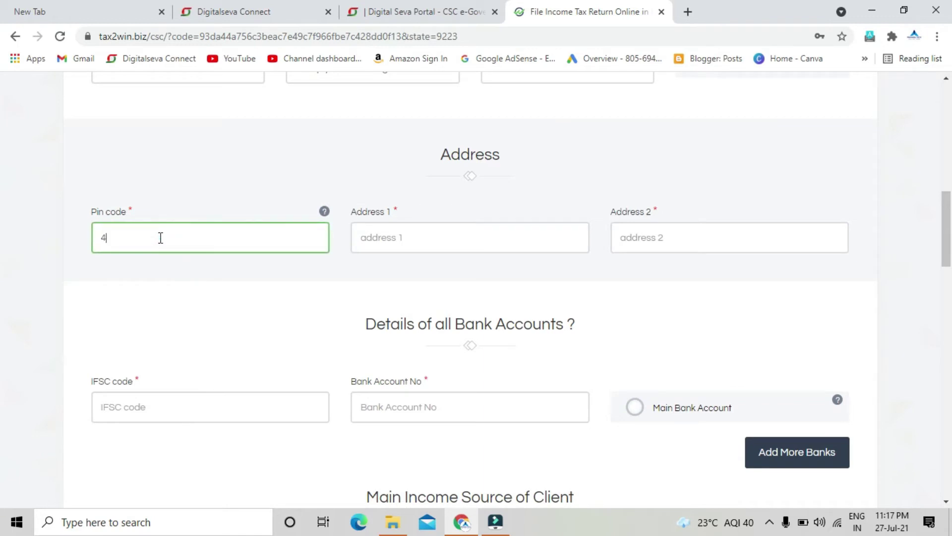
pyautogui.write('97118')
pyautogui.press('Tab')
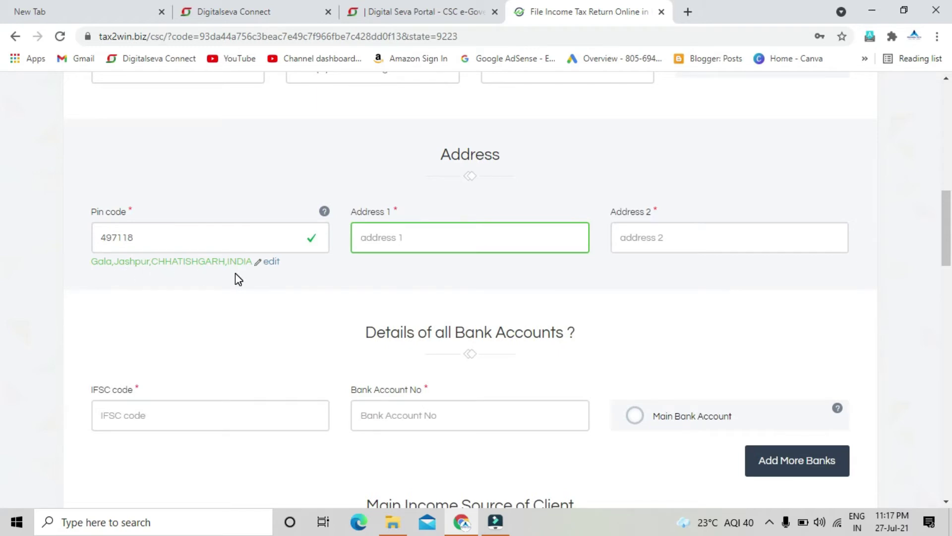
pyautogui.click(408, 242)
pyautogui.write('kusmi')
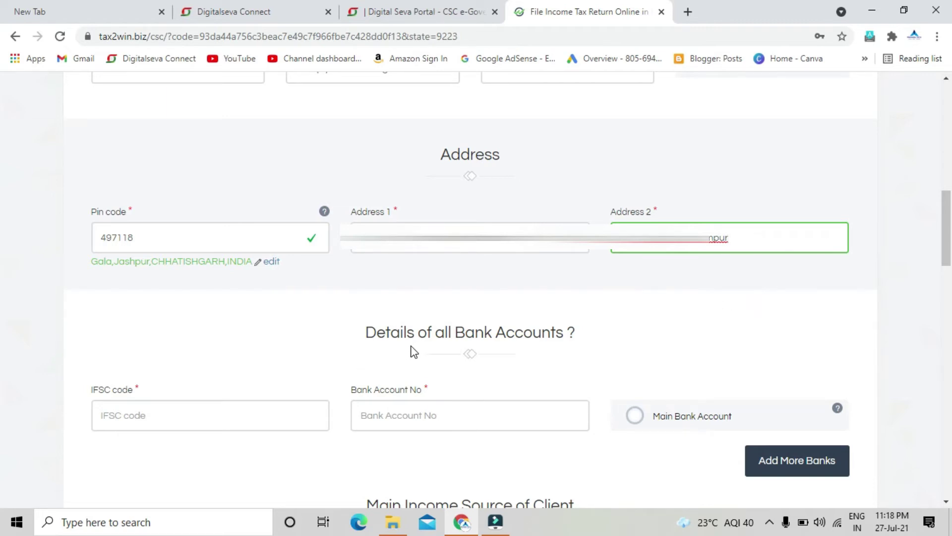
pyautogui.scroll(-2, 652, 344)
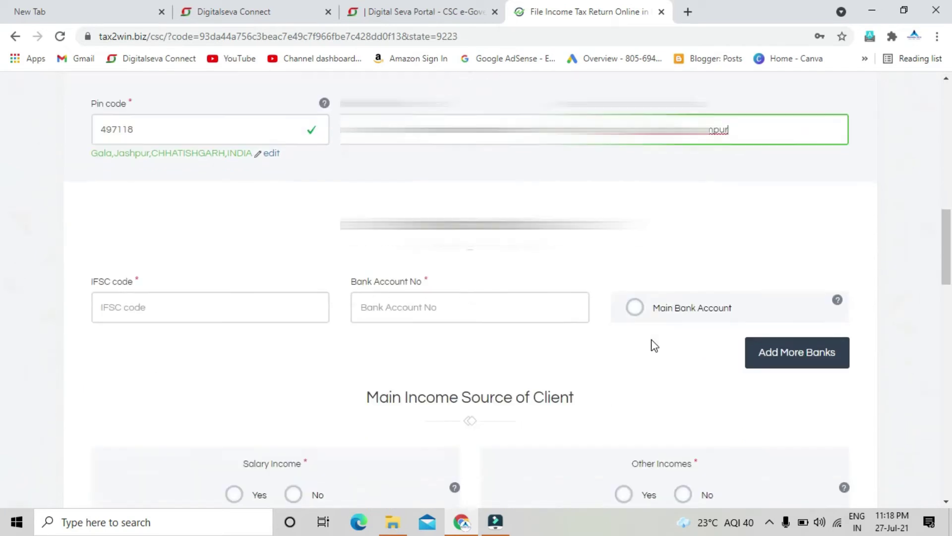
# Enter the State Bank of India IFSC code and paste the client's account number
pyautogui.scroll(-2, 652, 345)
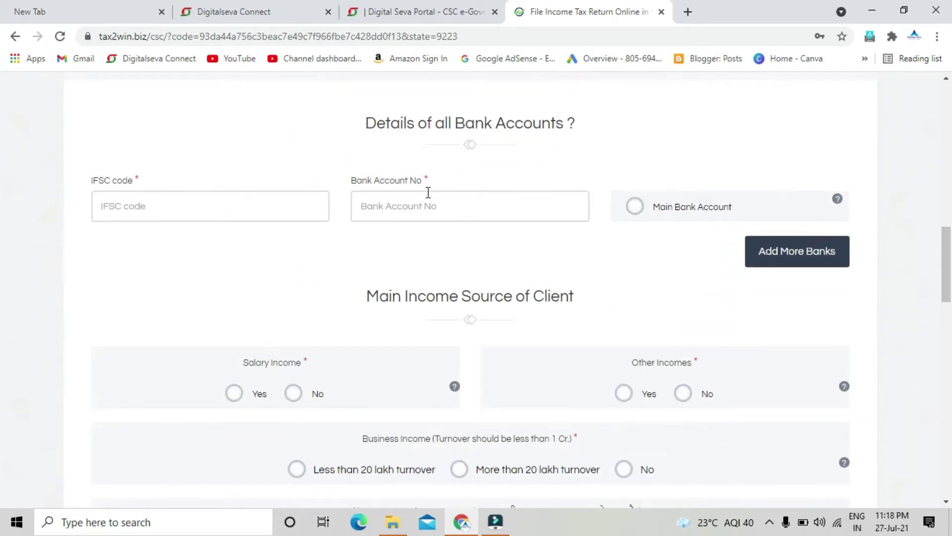
pyautogui.click(180, 207)
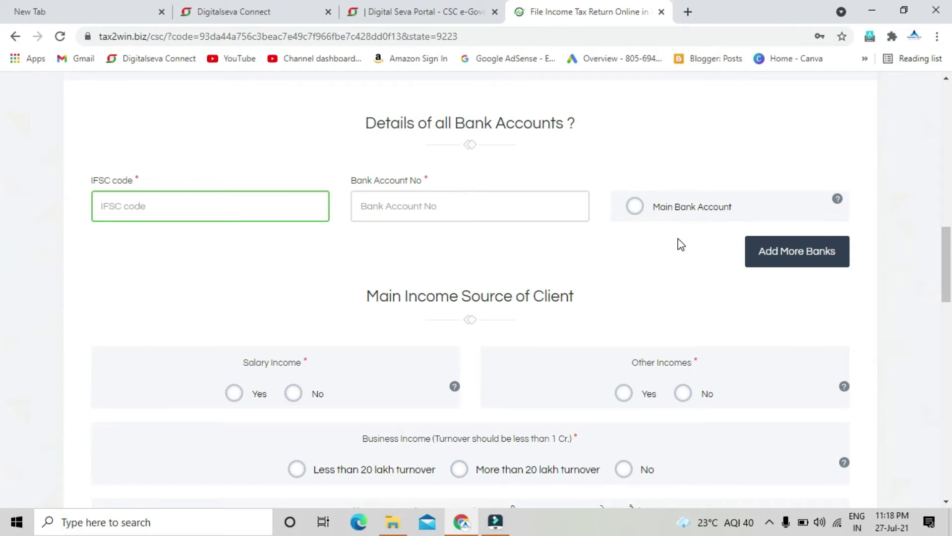
pyautogui.click(181, 208)
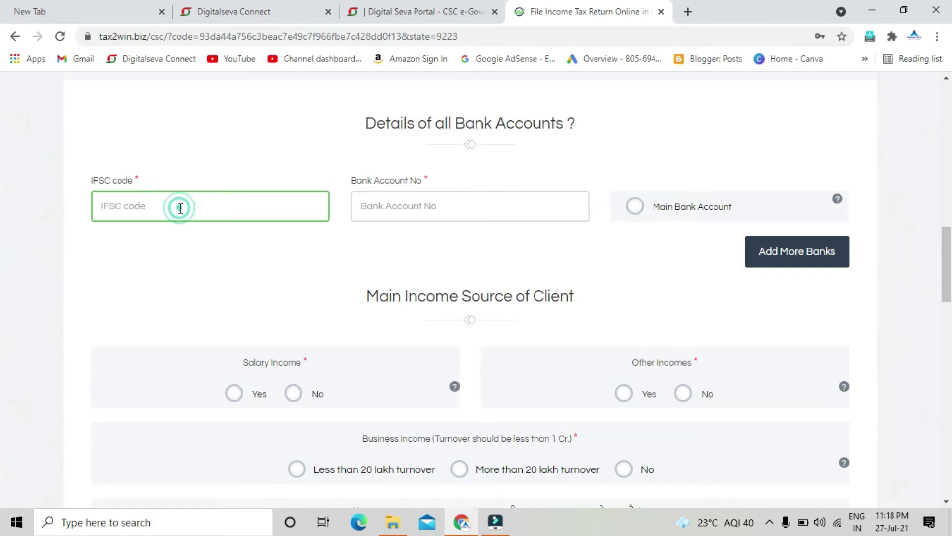
pyautogui.write('SBI')
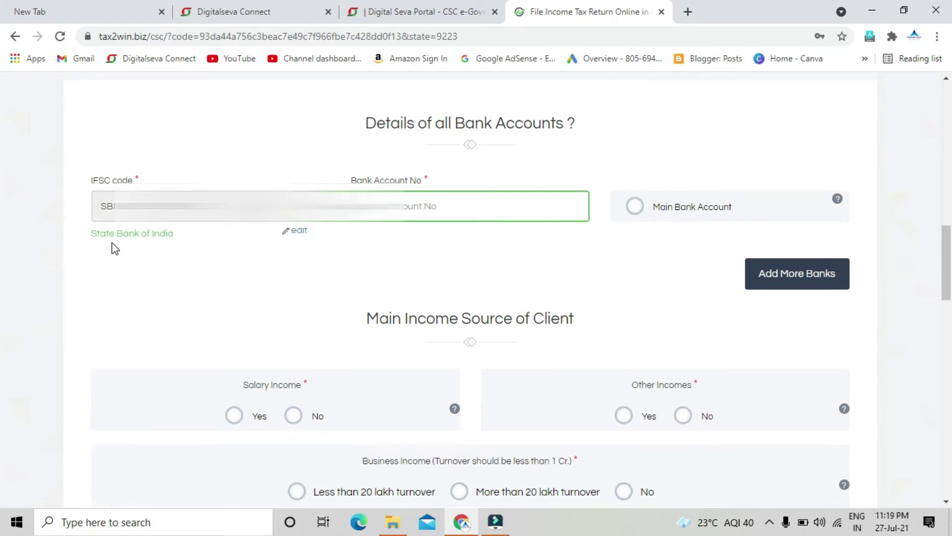
pyautogui.click(412, 206)
pyautogui.hotkey('ctrl', 'v')
# Mark the SBI account as main and add a second bank row with a Kotak Mahindra IFSC
pyautogui.click(630, 212)
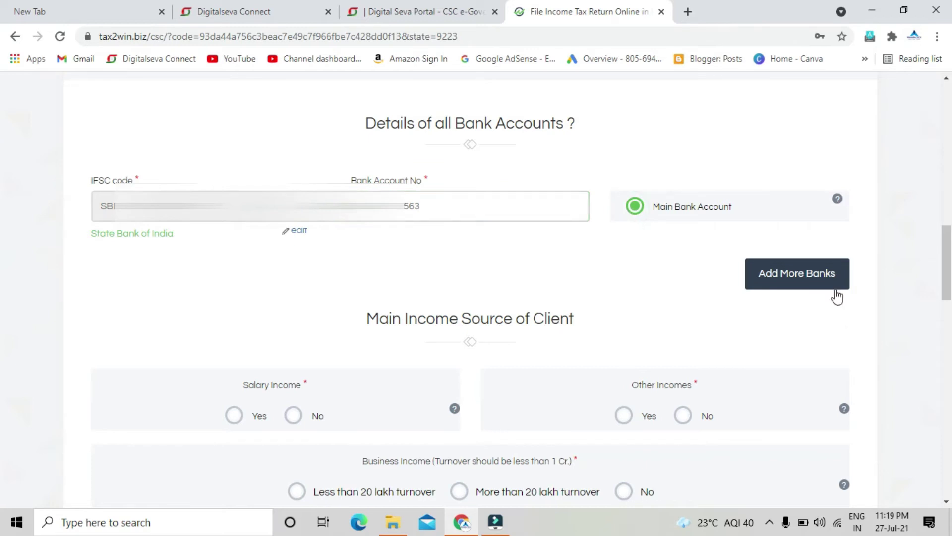
pyautogui.click(797, 282)
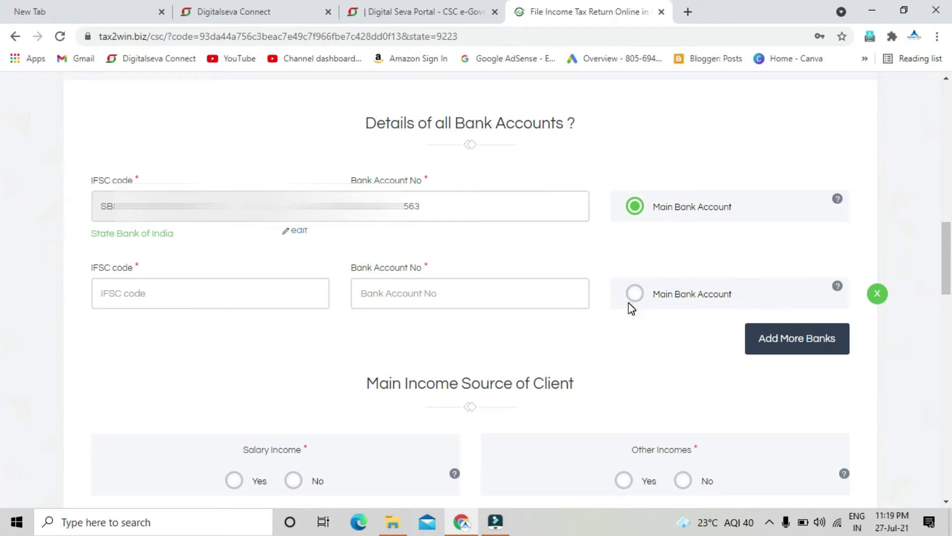
pyautogui.click(223, 287)
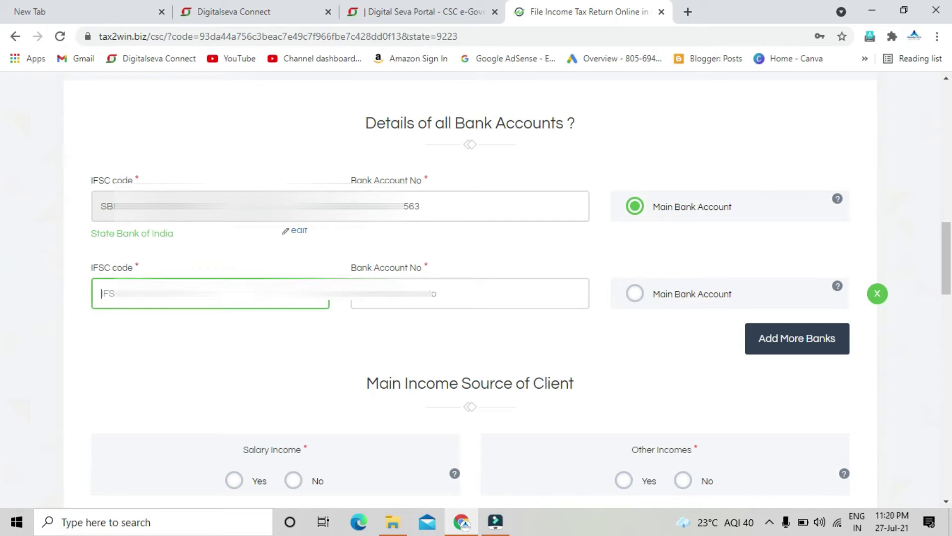
pyautogui.hotkey('ctrl', 'v')
pyautogui.press('Tab')
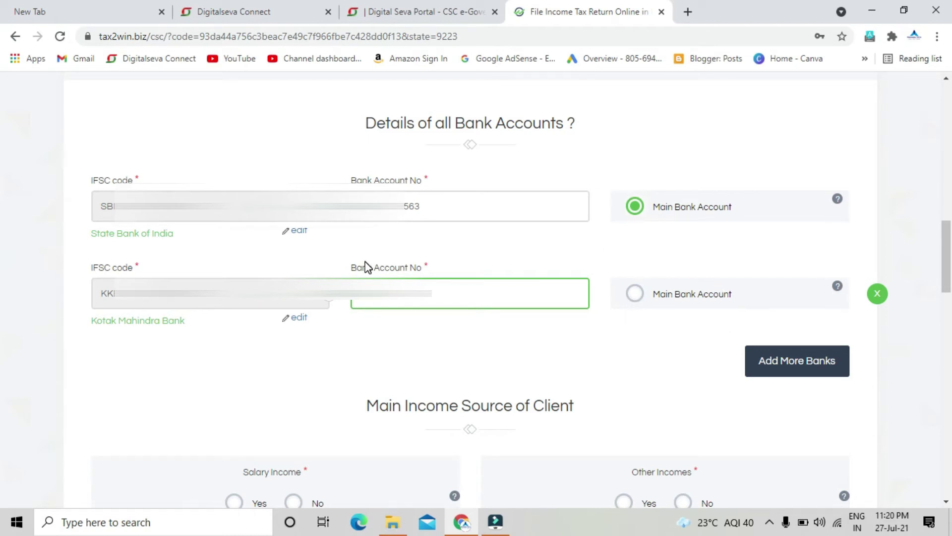
# Answer No to the Salary and Other Incomes questions
pyautogui.scroll(-6, 472, 321)
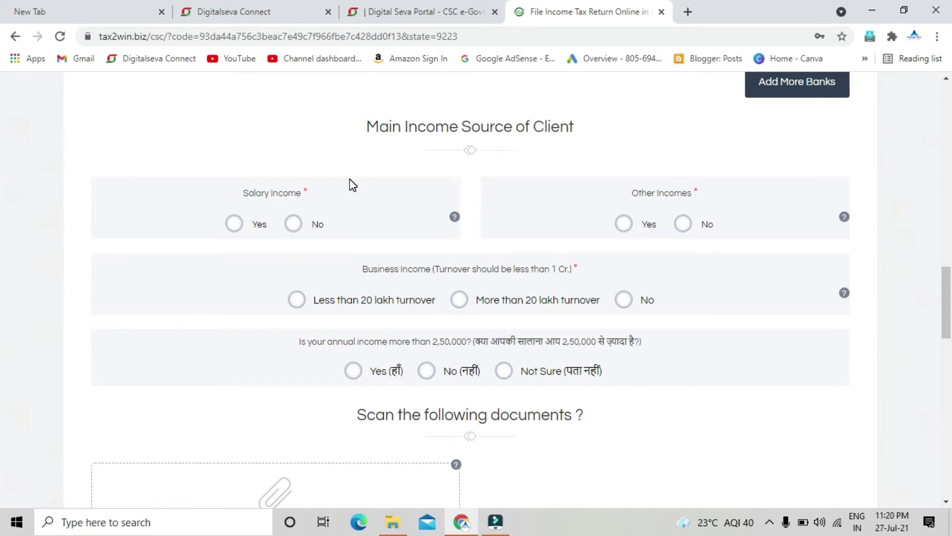
pyautogui.click(293, 228)
pyautogui.click(686, 226)
# Set business turnover to under 20 lakh and income above 2,50,000 to No
pyautogui.scroll(-1, 561, 204)
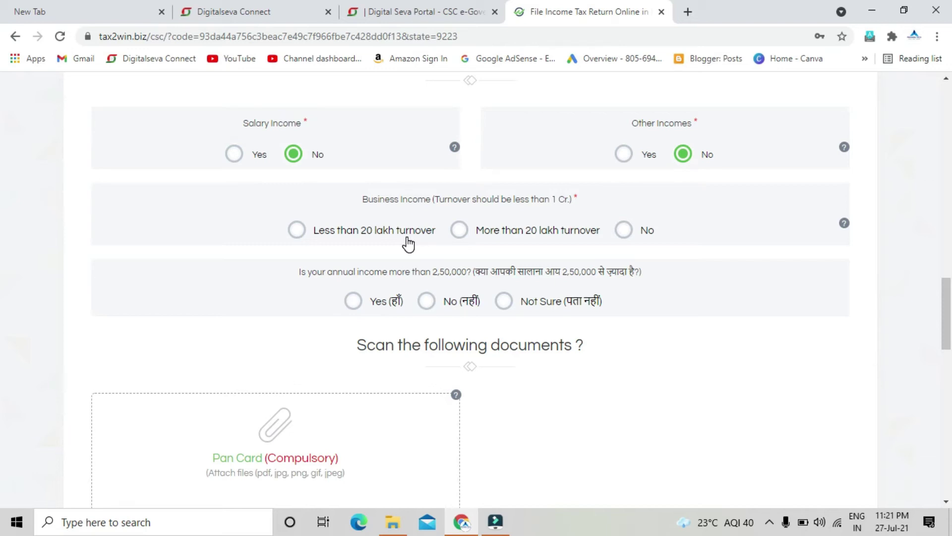
pyautogui.click(293, 230)
pyautogui.click(426, 300)
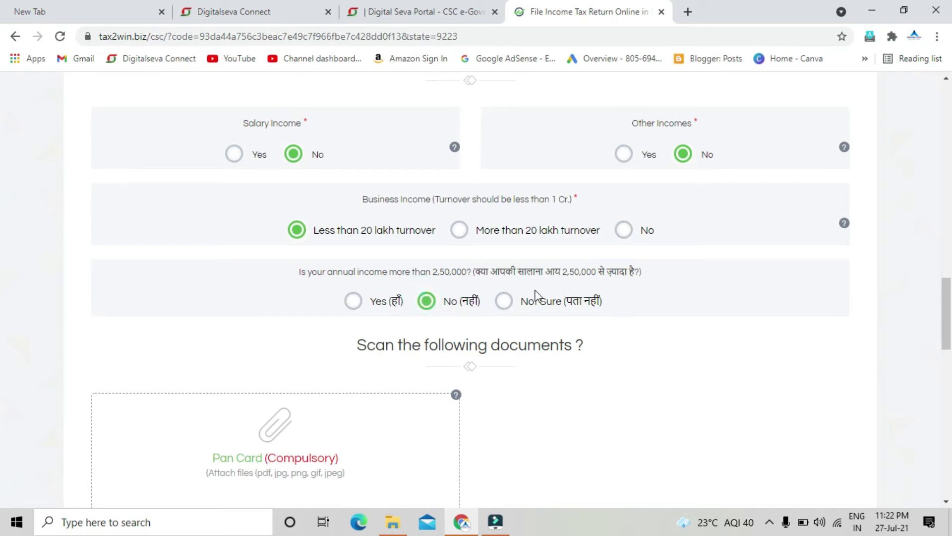
pyautogui.click(505, 303)
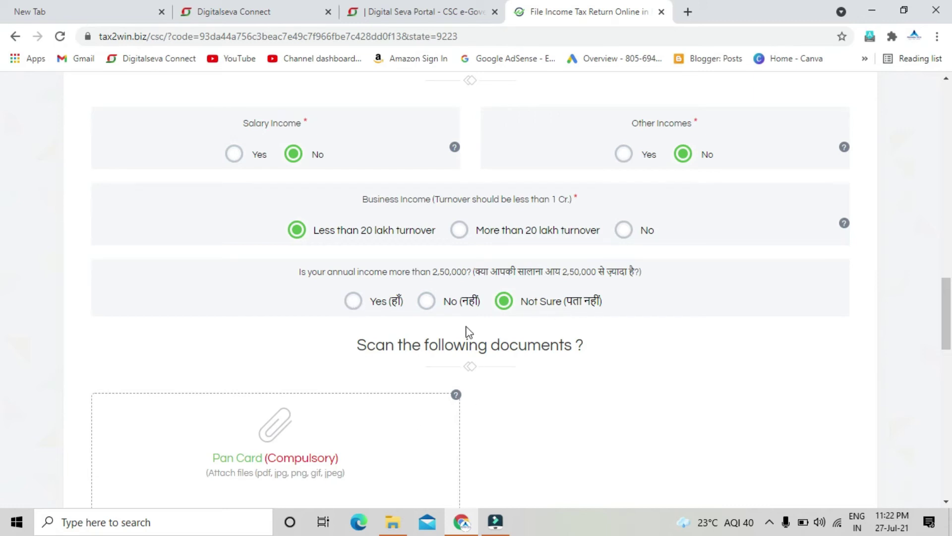
pyautogui.click(427, 300)
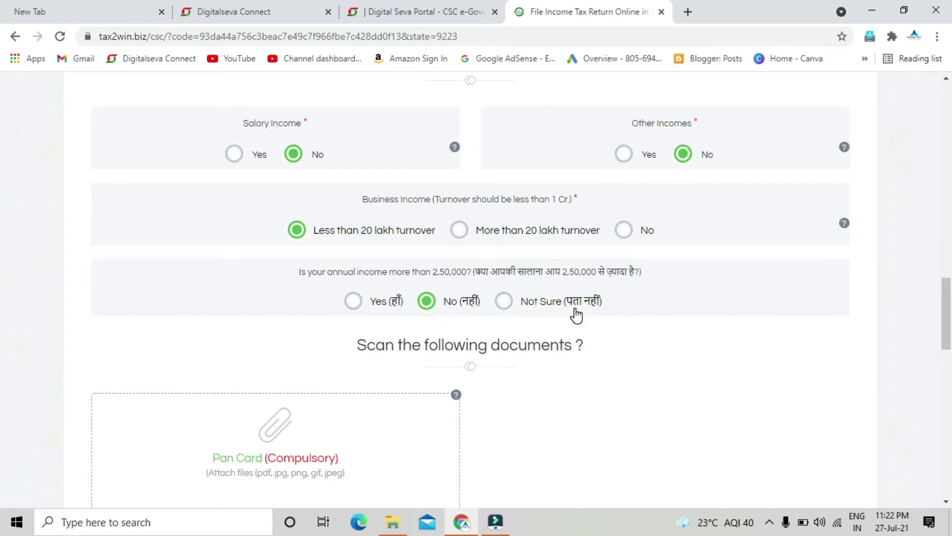
pyautogui.scroll(-4, 576, 311)
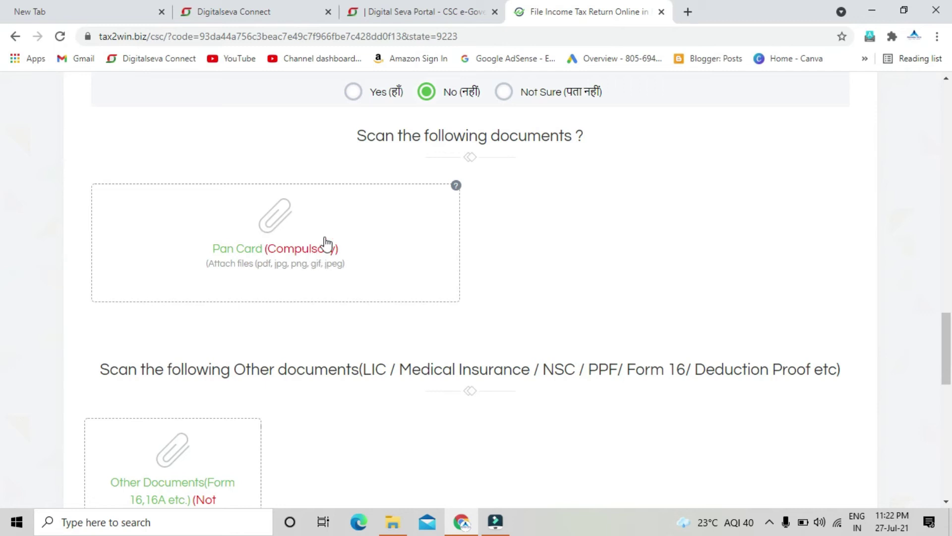
# Upload IMG_20210408_080831.jpg from F:\csc\rapins as the Pan Card document
pyautogui.click(276, 216)
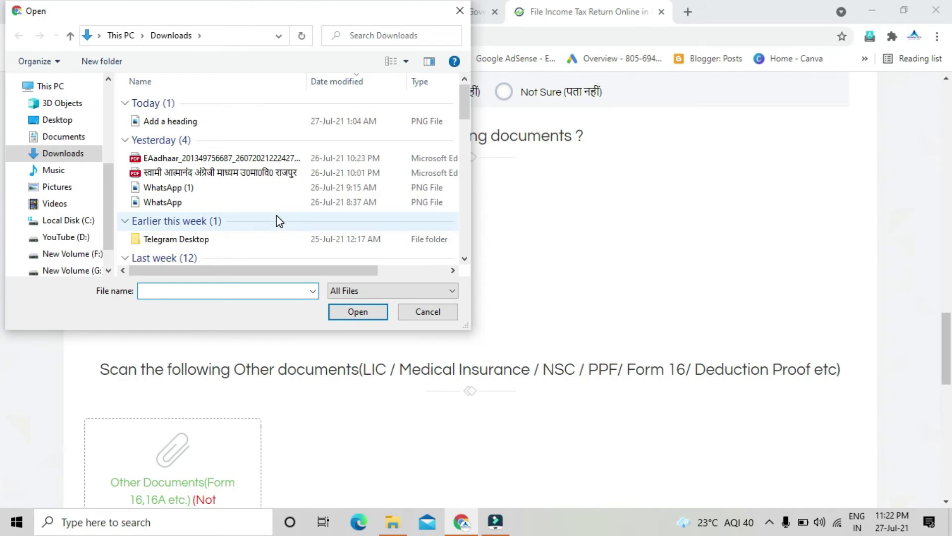
pyautogui.click(70, 254)
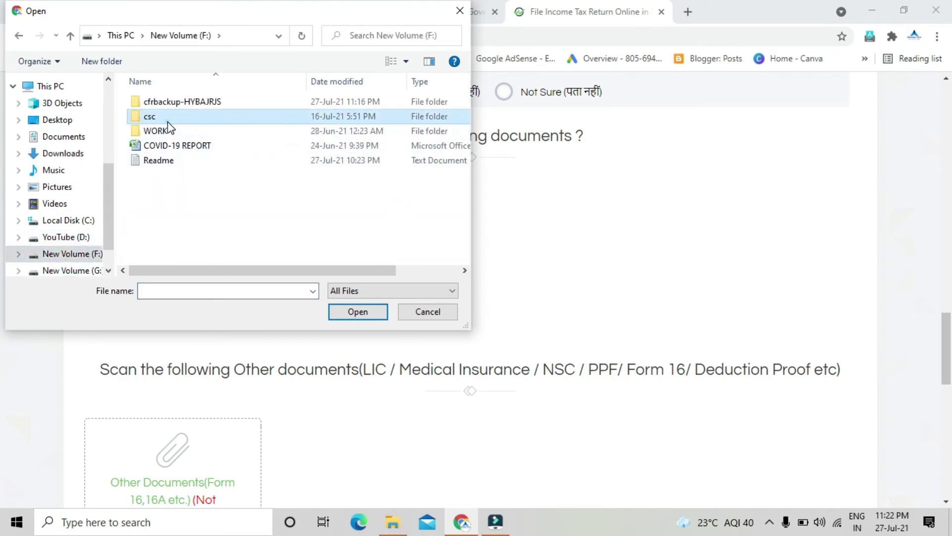
pyautogui.doubleClick(163, 116)
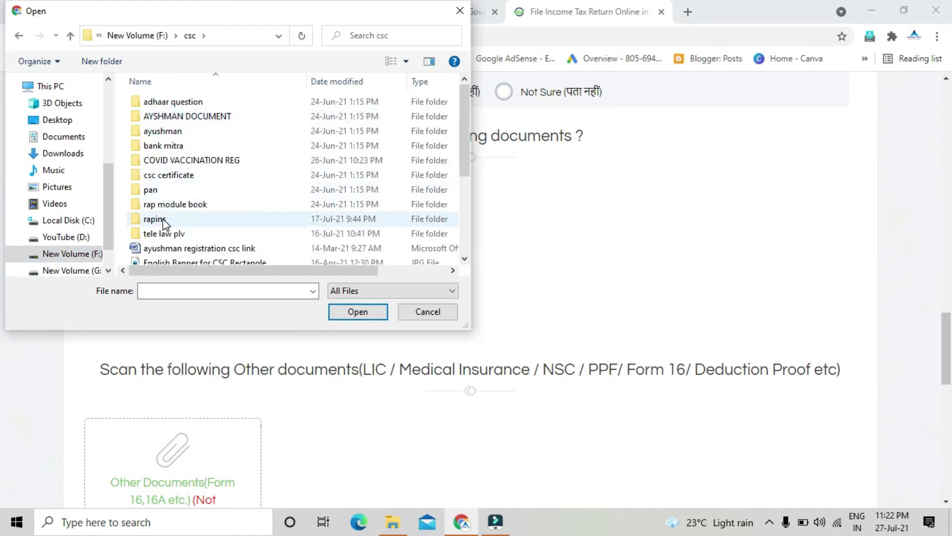
pyautogui.doubleClick(163, 218)
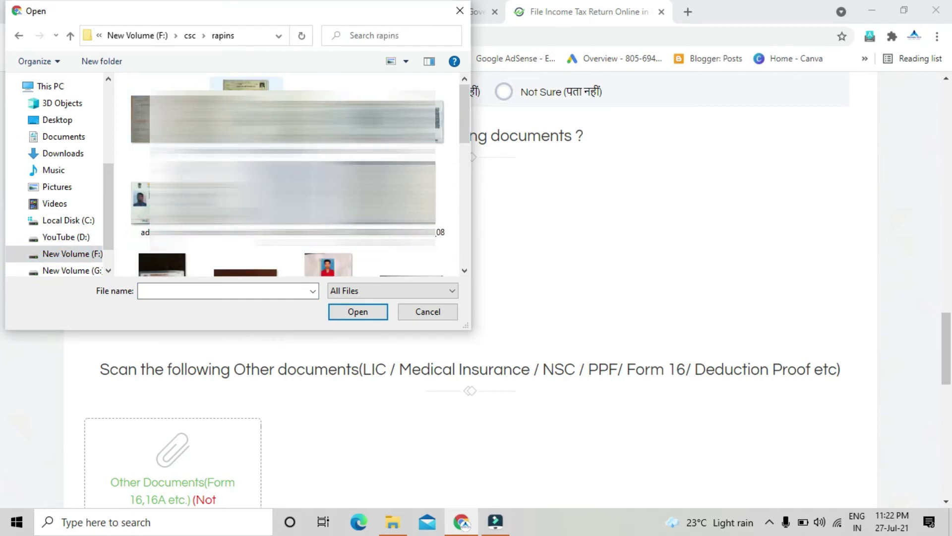
pyautogui.scroll(-3, 288, 173)
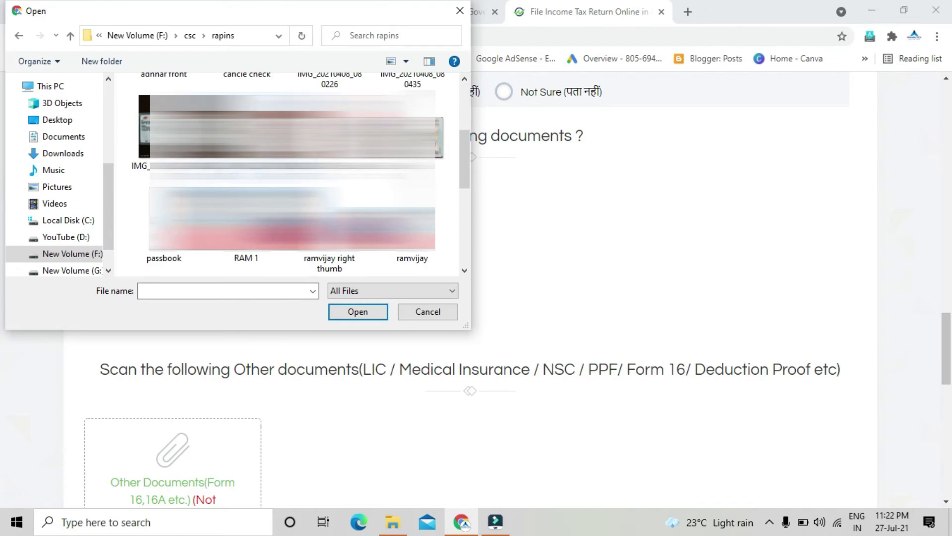
pyautogui.click(245, 149)
pyautogui.click(357, 311)
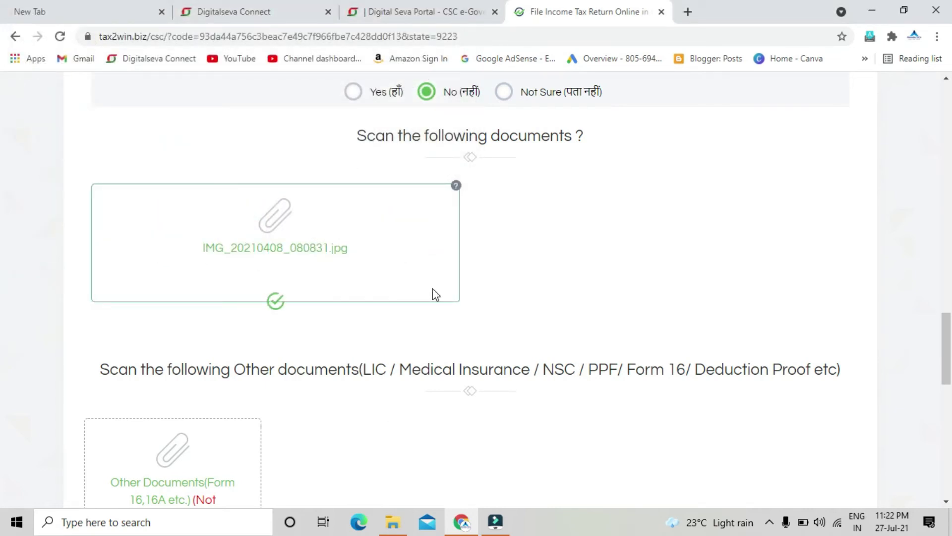
pyautogui.scroll(-1, 649, 234)
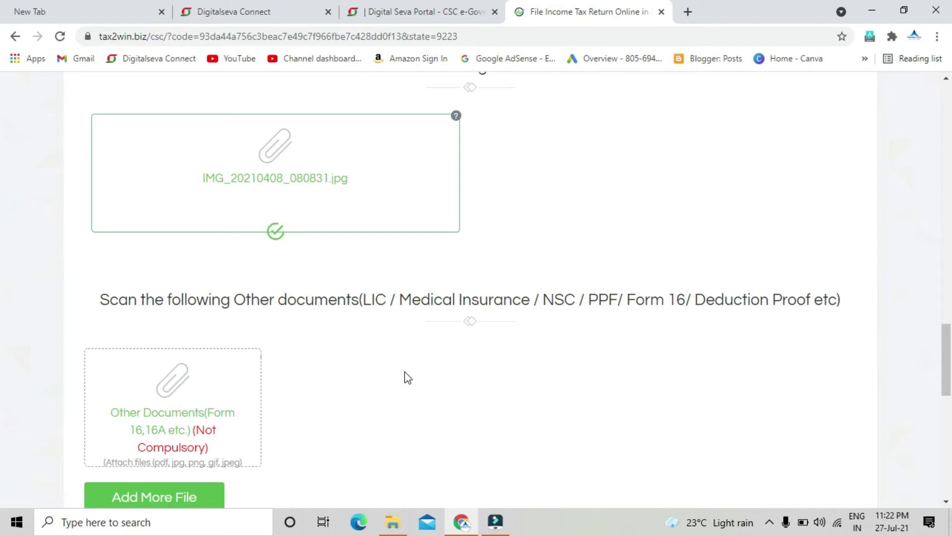
# Accept all terms and conditions and submit the ITR form with the Rs. 99 plan
pyautogui.scroll(-3, 416, 371)
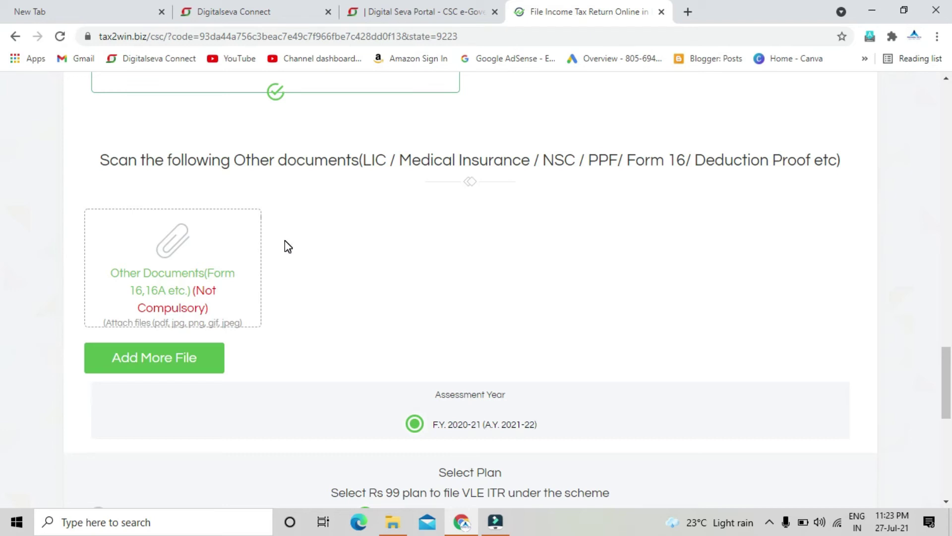
pyautogui.scroll(-3, 461, 228)
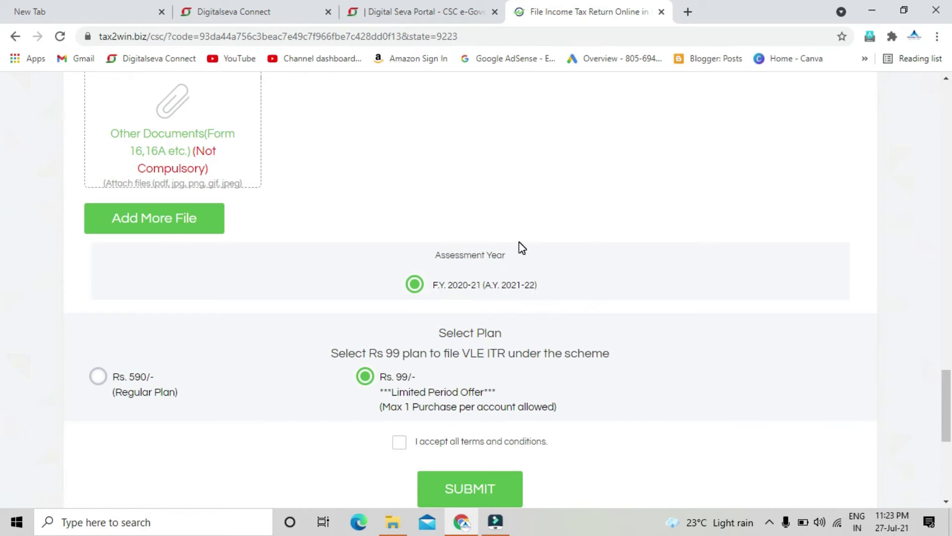
pyautogui.scroll(-3, 521, 246)
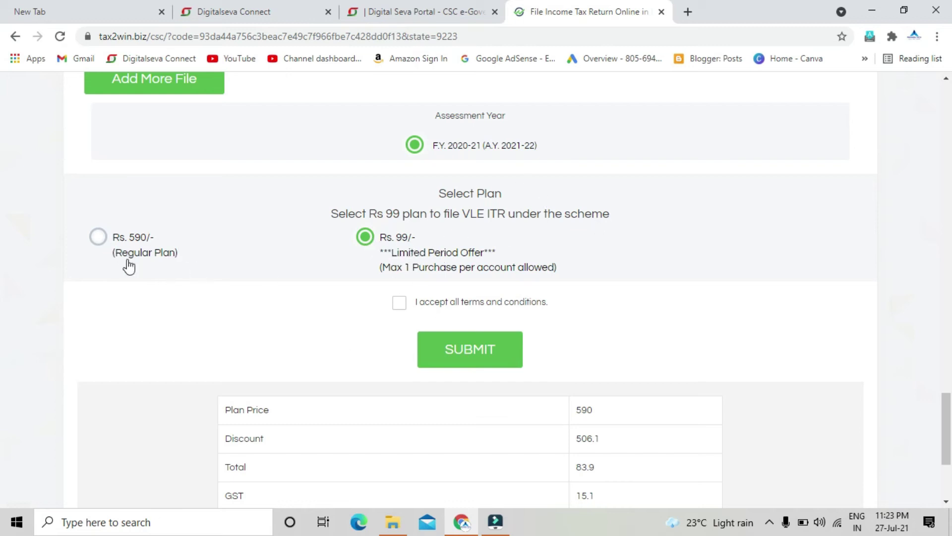
pyautogui.scroll(-1, 595, 218)
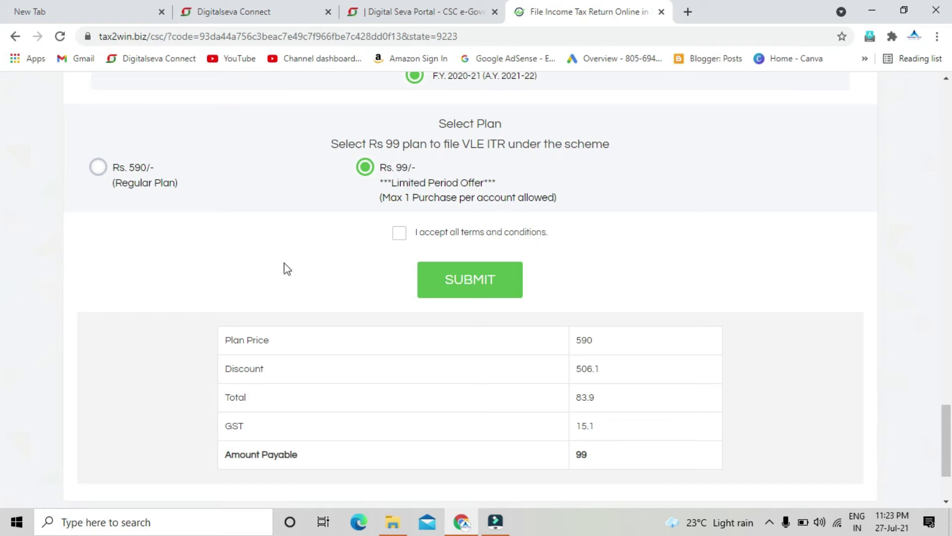
pyautogui.click(399, 233)
pyautogui.scroll(-2, 405, 317)
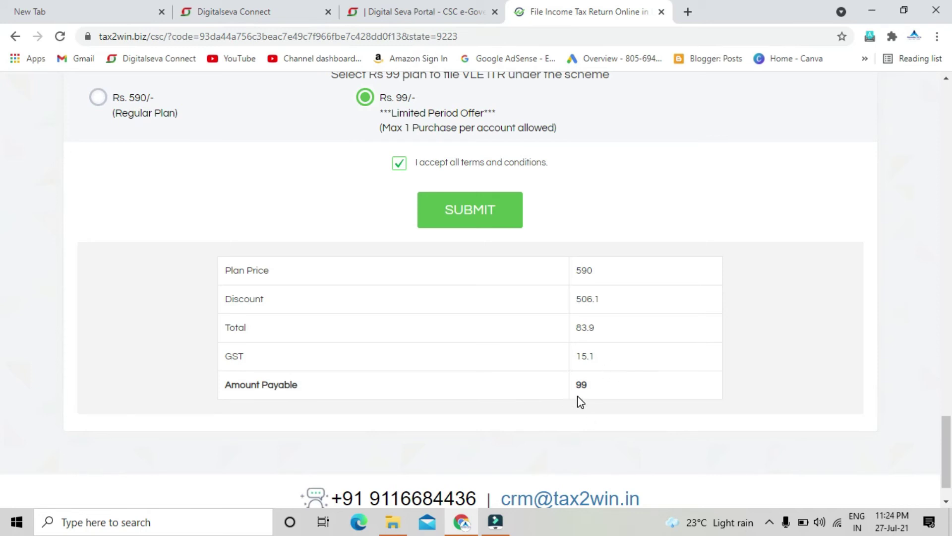
pyautogui.click(458, 227)
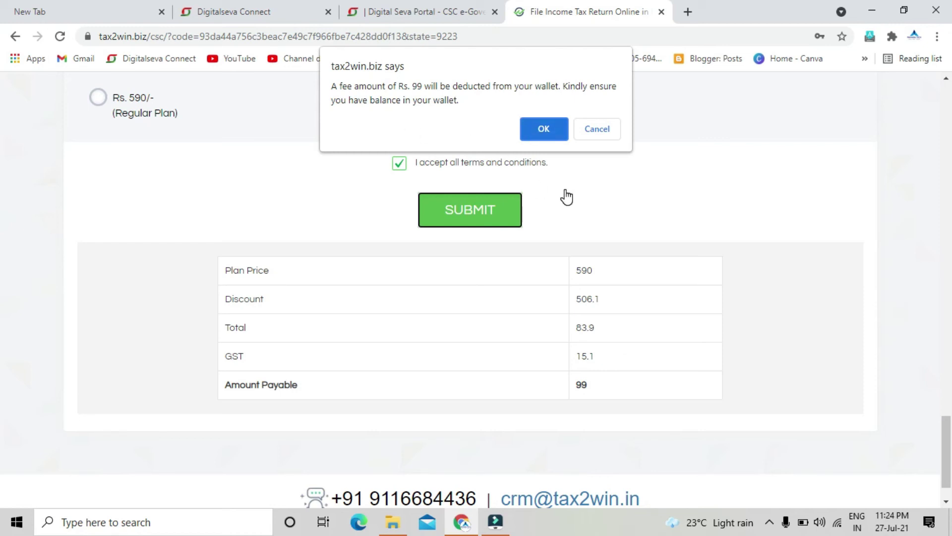
# Confirm the Rs. 99 wallet deduction in the tax2win.biz dialog
pyautogui.click(556, 134)
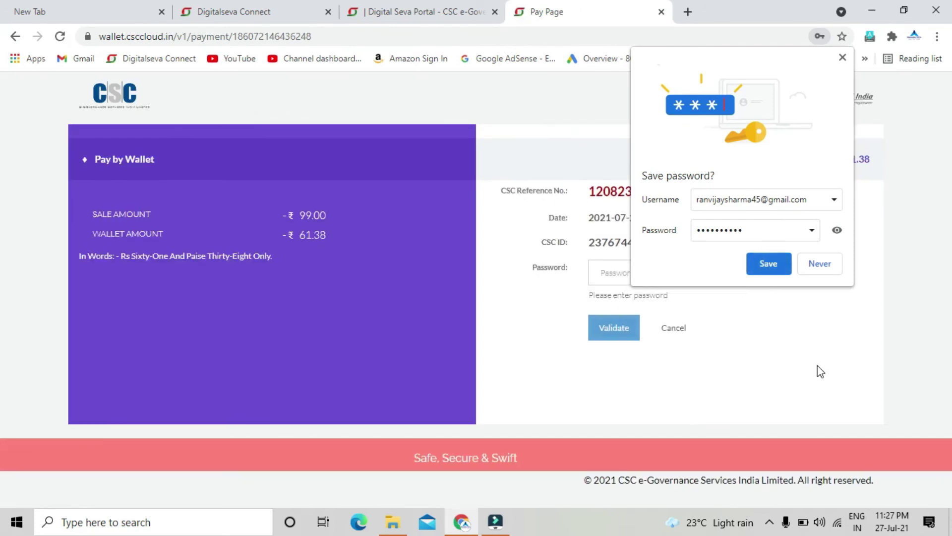
# Decline saving the browser password, then enter and validate the wallet password
pyautogui.click(829, 264)
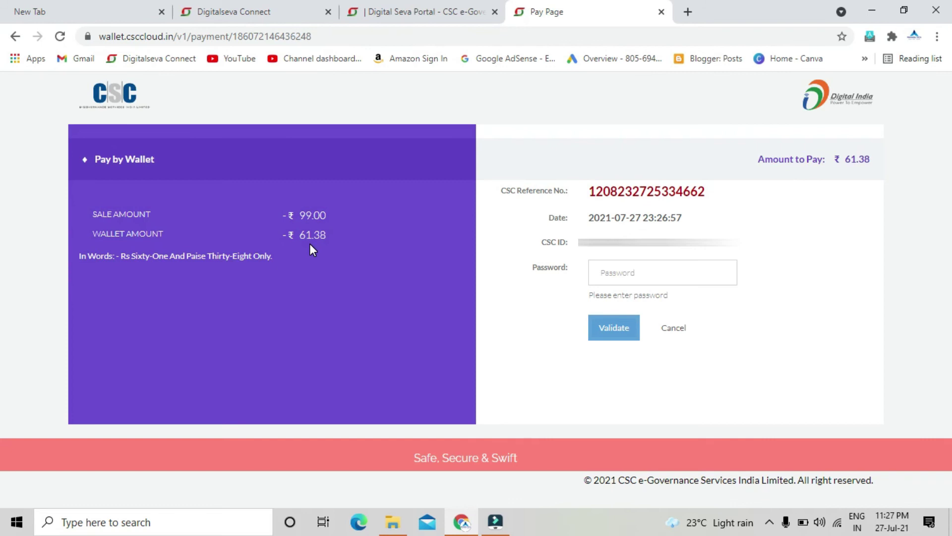
pyautogui.click(620, 274)
pyautogui.write('•')
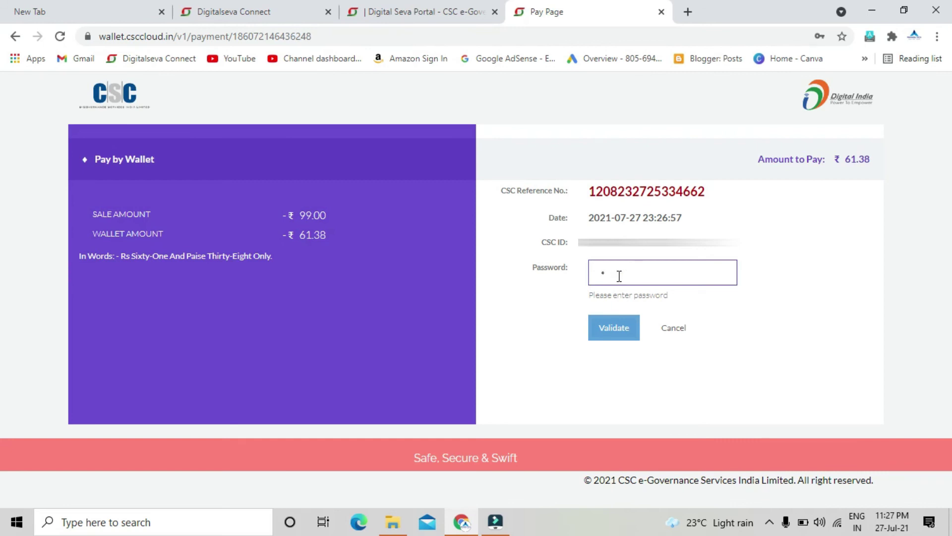
pyautogui.write('••••••••')
pyautogui.click(620, 336)
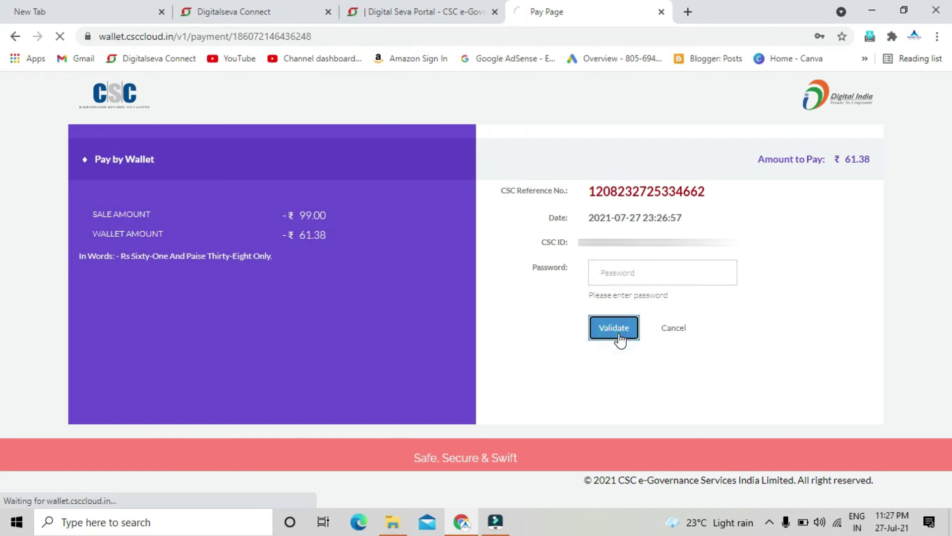
# Enter the 6-digit wallet PIN and pay the fee from the CSC wallet
pyautogui.click(620, 276)
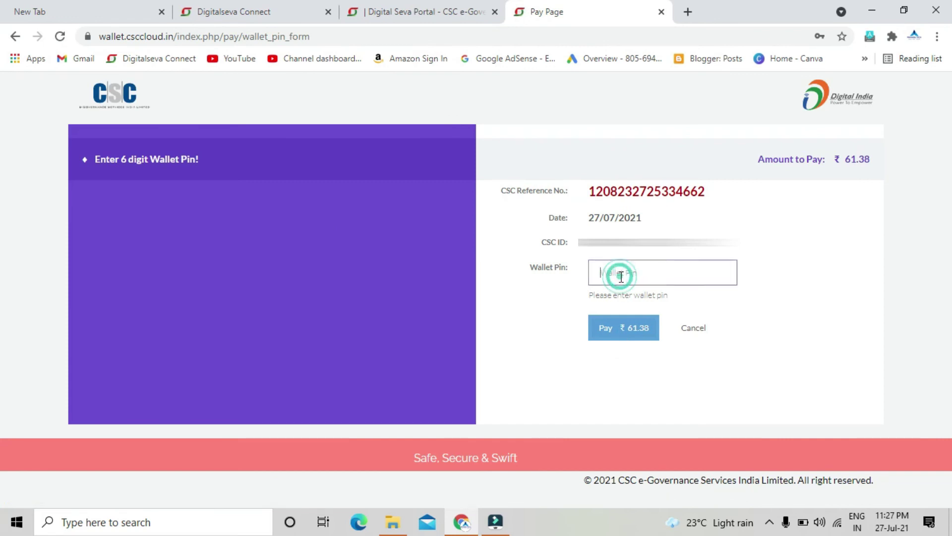
pyautogui.write('••••••')
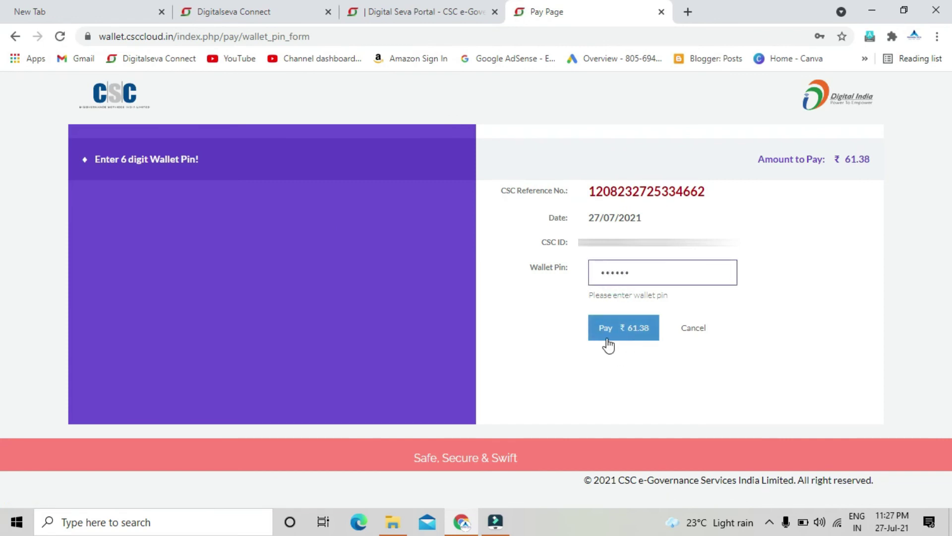
pyautogui.click(635, 340)
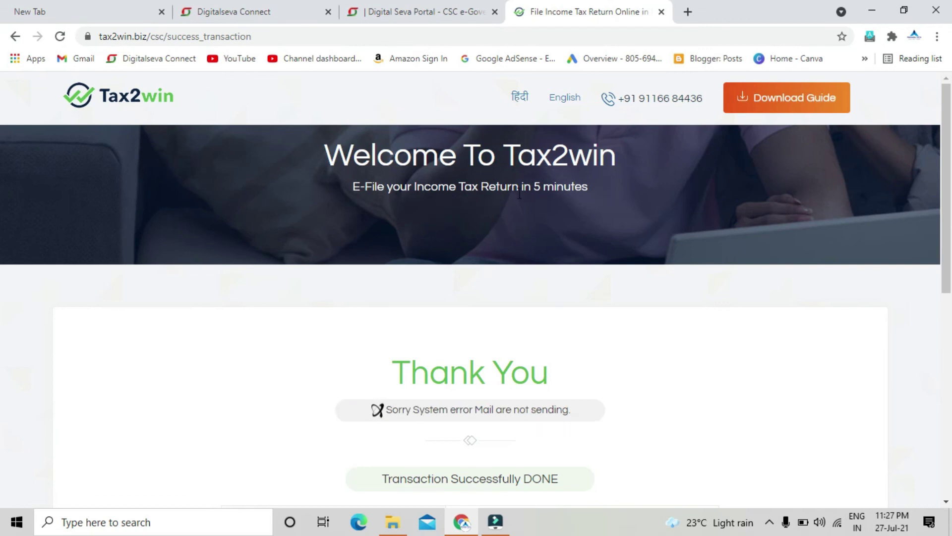
pyautogui.scroll(-2, 541, 196)
pyautogui.scroll(-3, 543, 202)
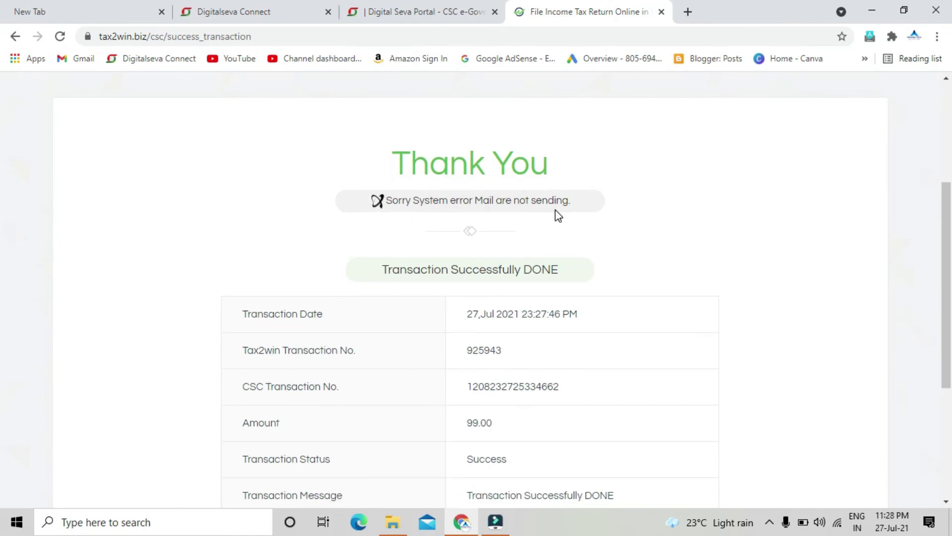
pyautogui.scroll(-1, 560, 217)
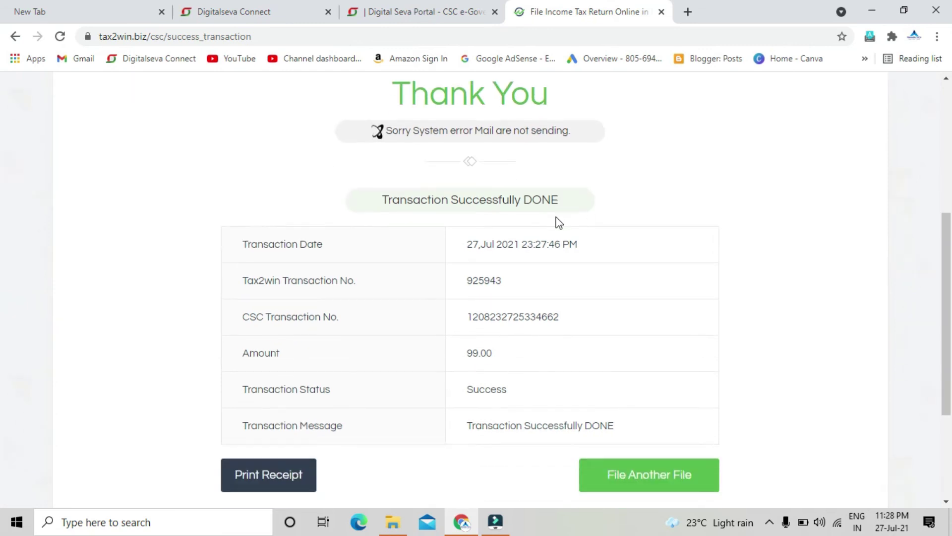
pyautogui.scroll(-1, 560, 224)
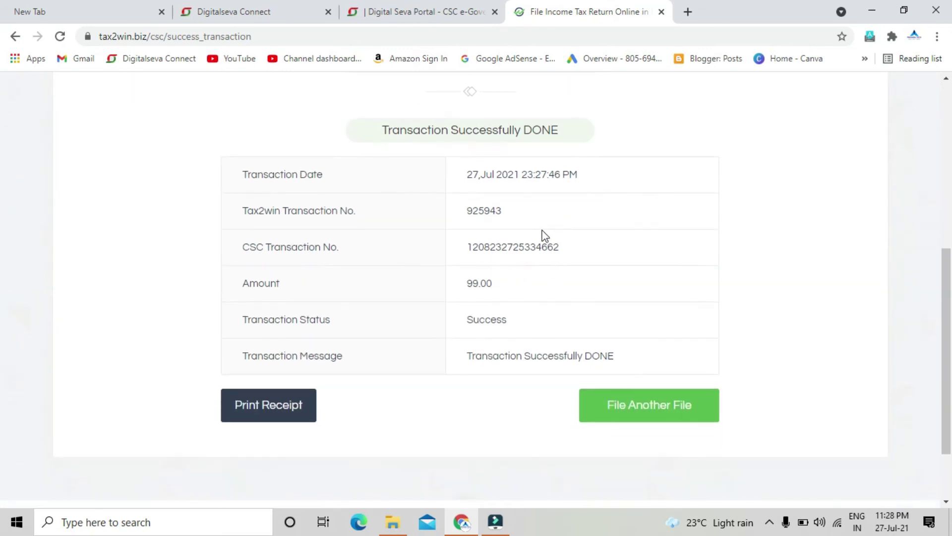